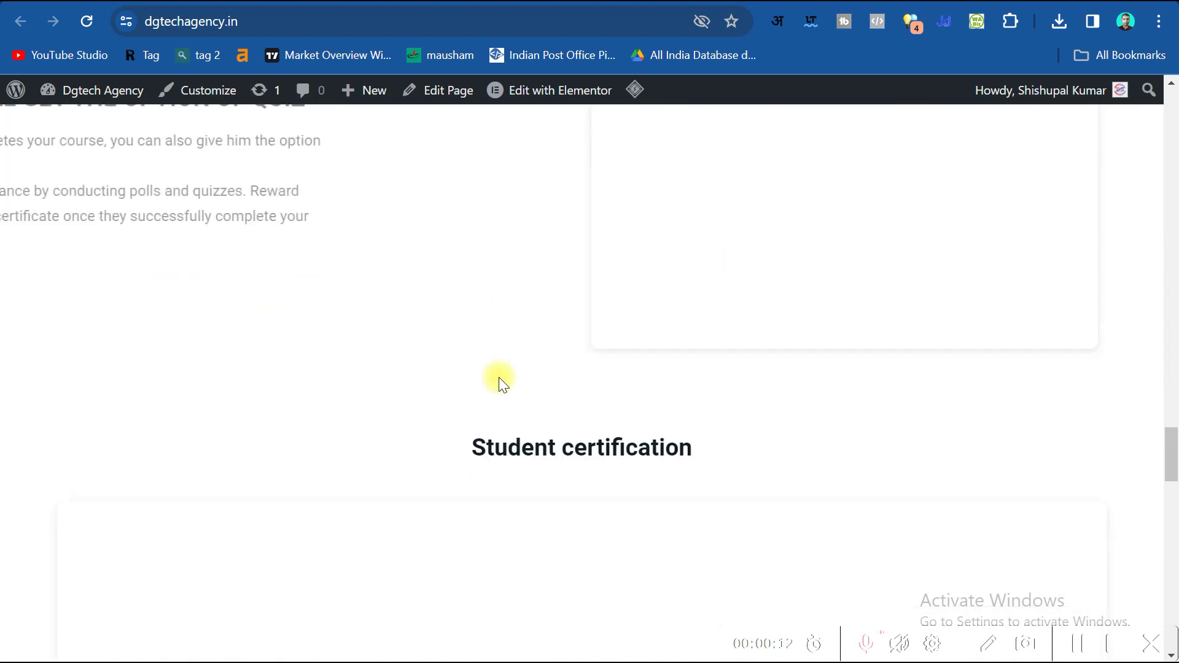
Examine the dgtechagency.in homepage and its web address, and compare them with the course.dgtechagency.in dashboard.
scroll(506, 351, "up", 15)
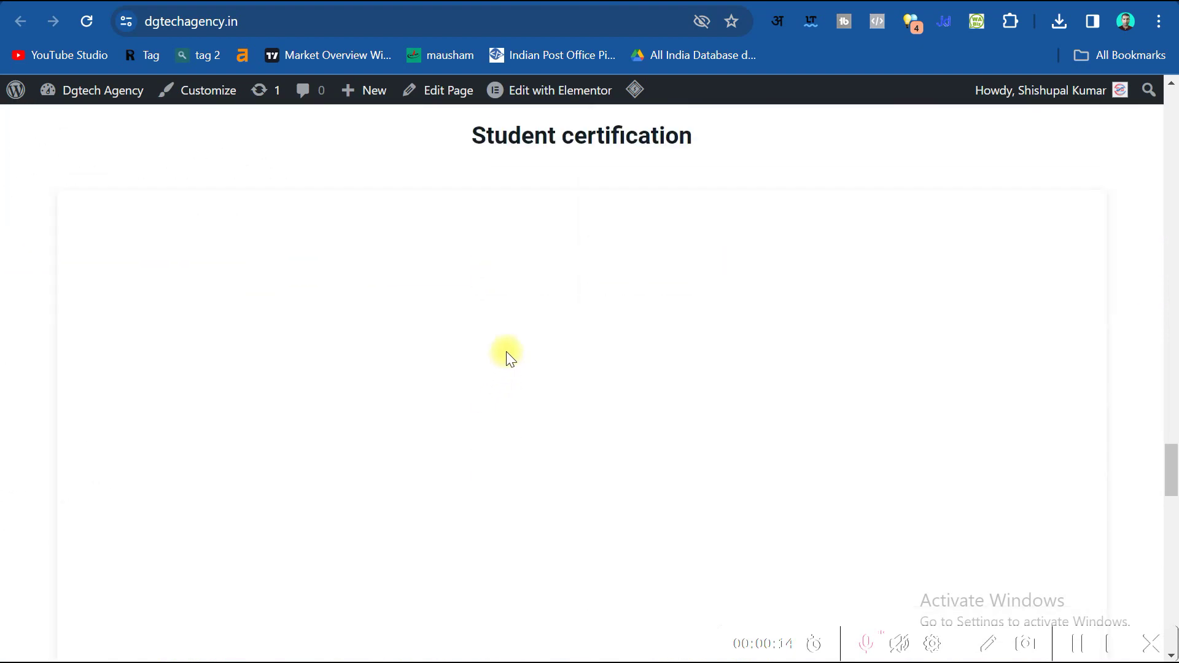
scroll(507, 354, "up", 10)
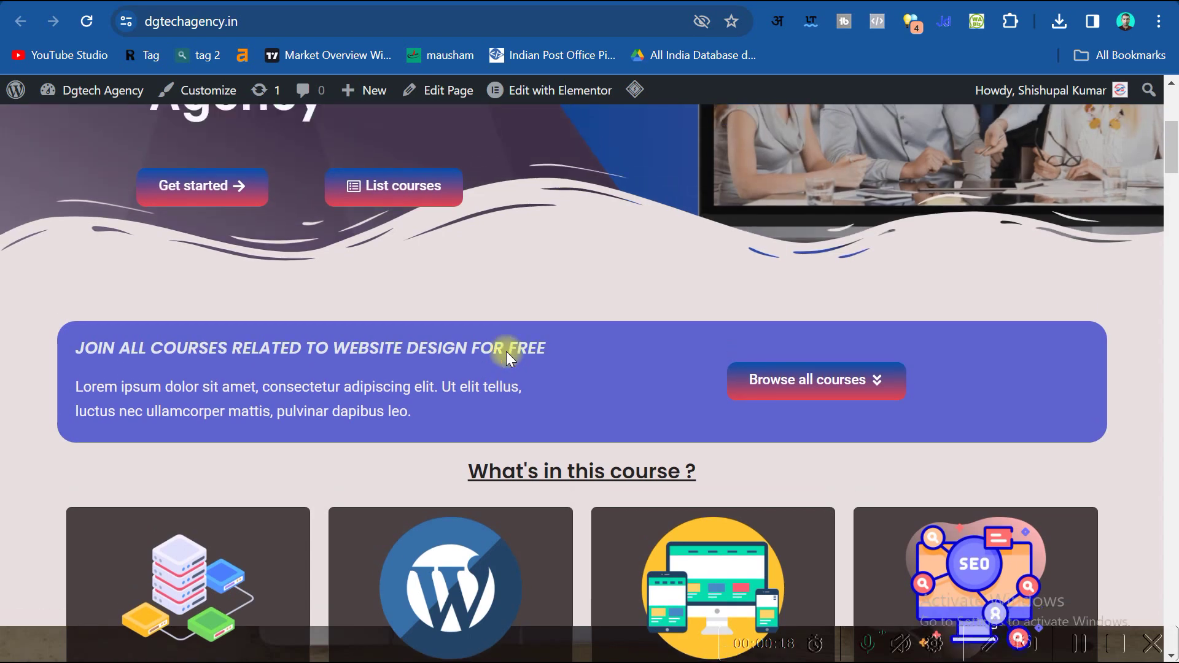
scroll(506, 352, "up", 6)
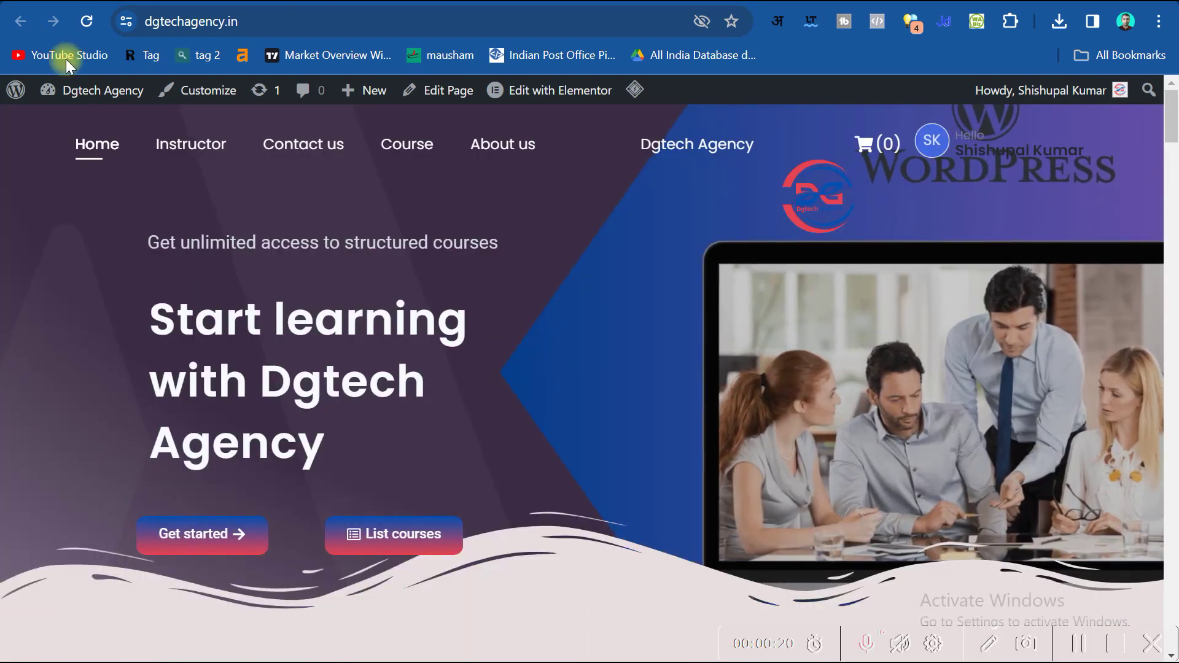
left_click(140, 23)
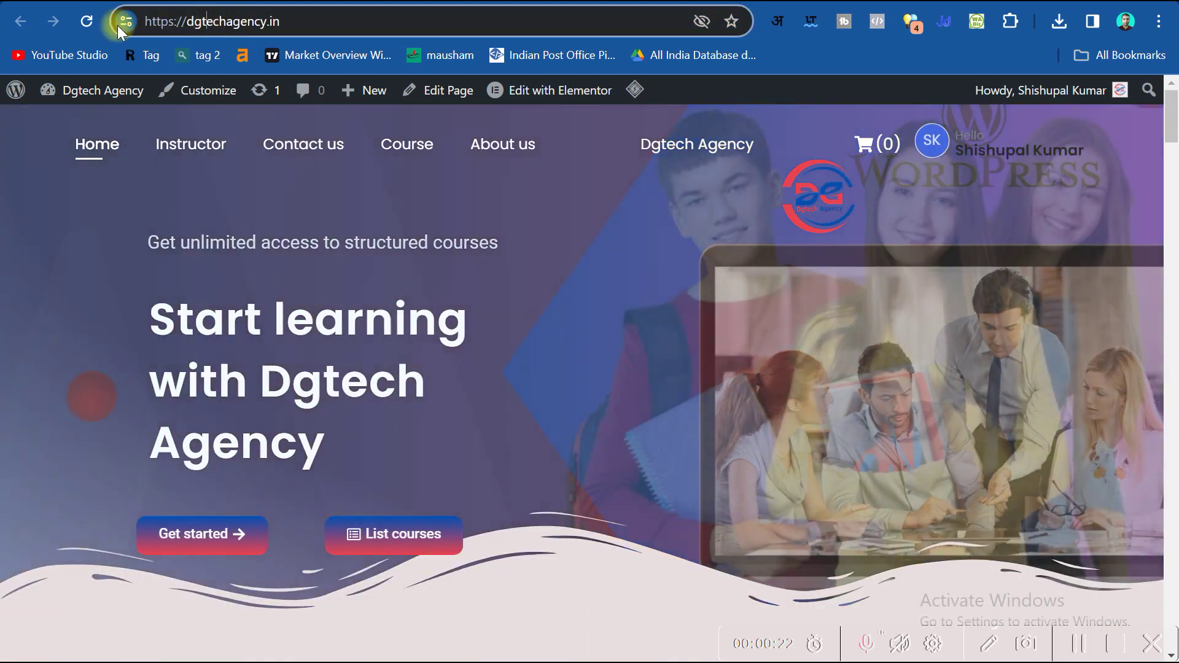
left_click_drag(186, 22, 358, 24)
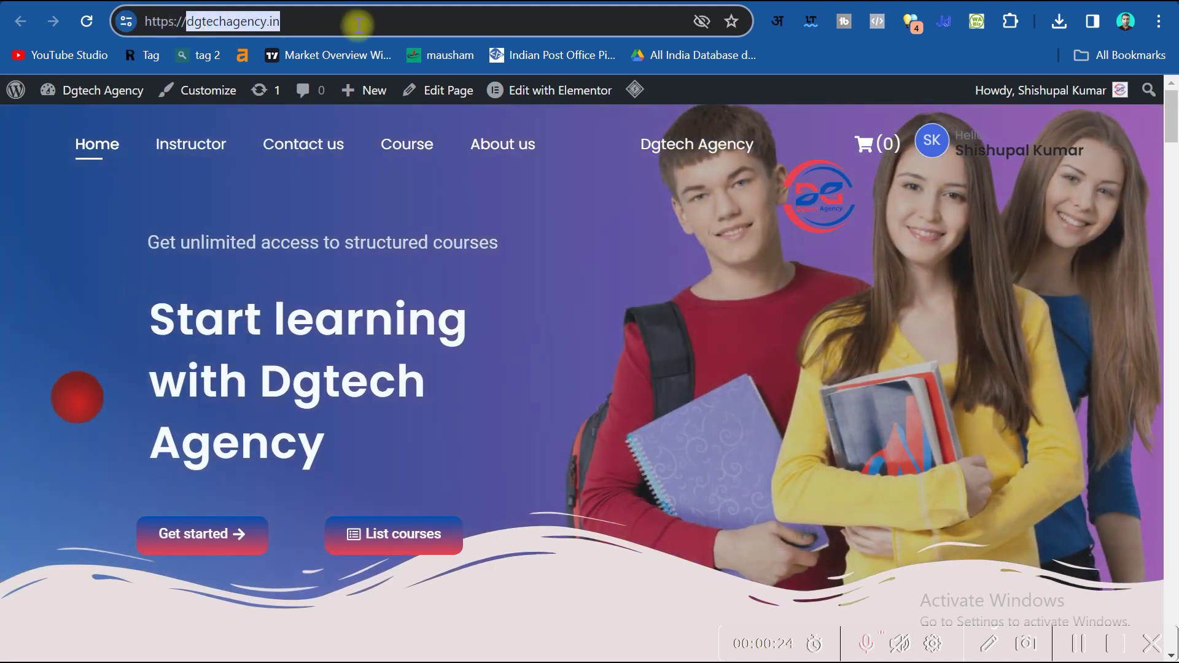
left_click(358, 25)
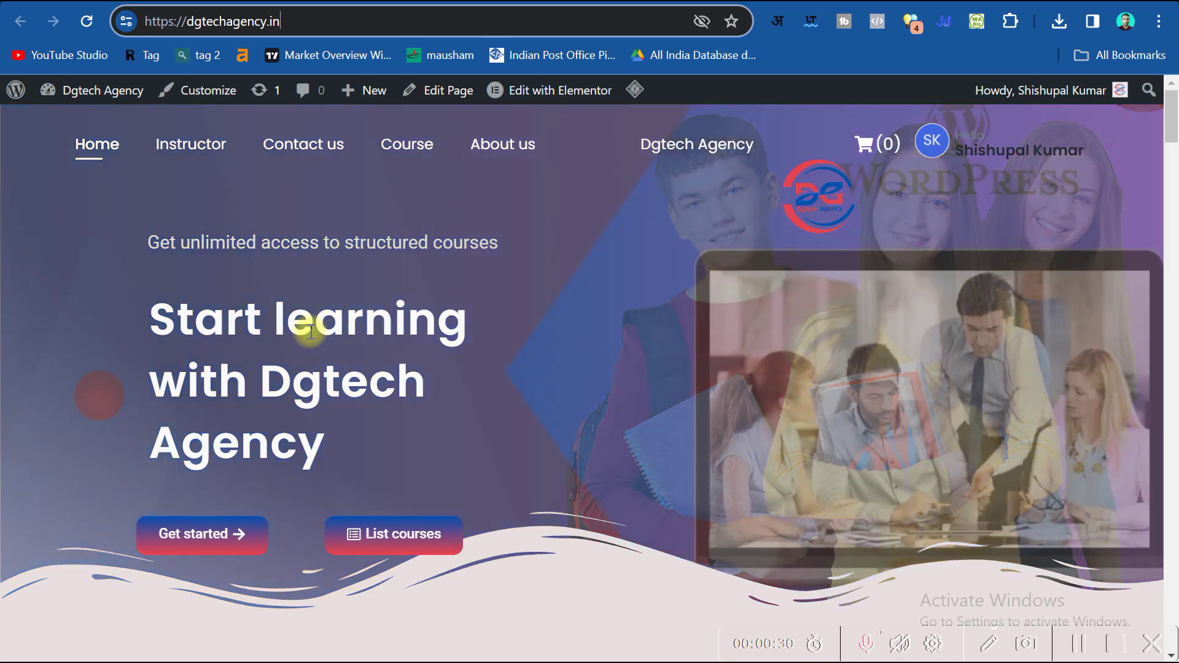
scroll(362, 326, "down", 5)
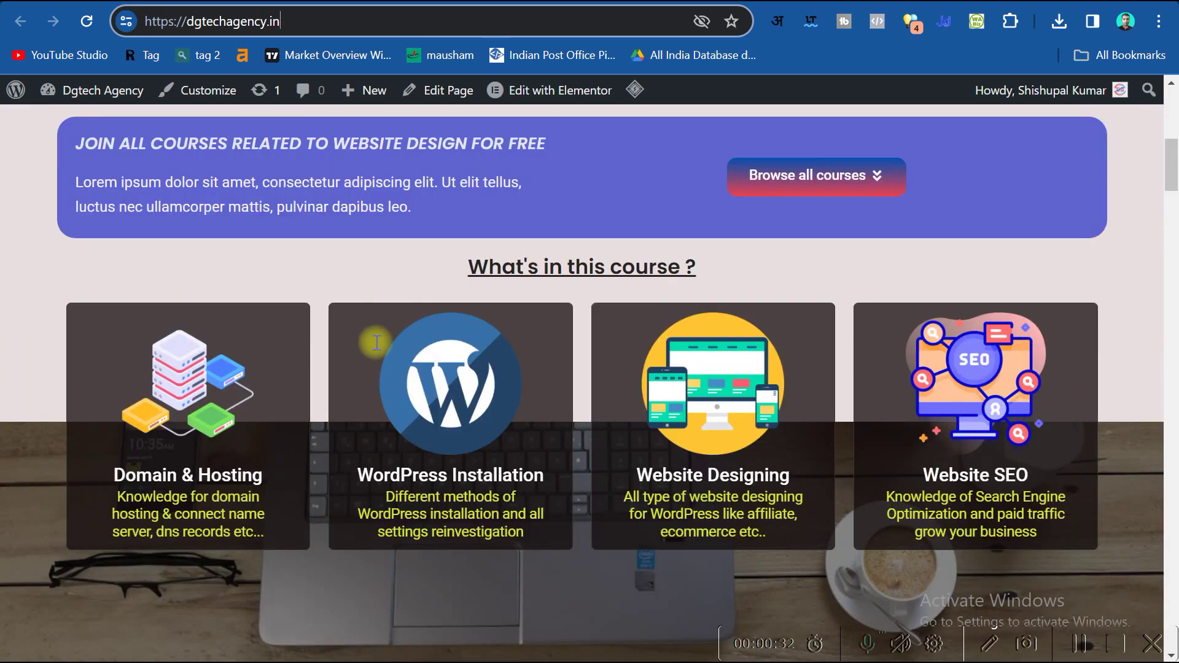
scroll(374, 343, "up", 5)
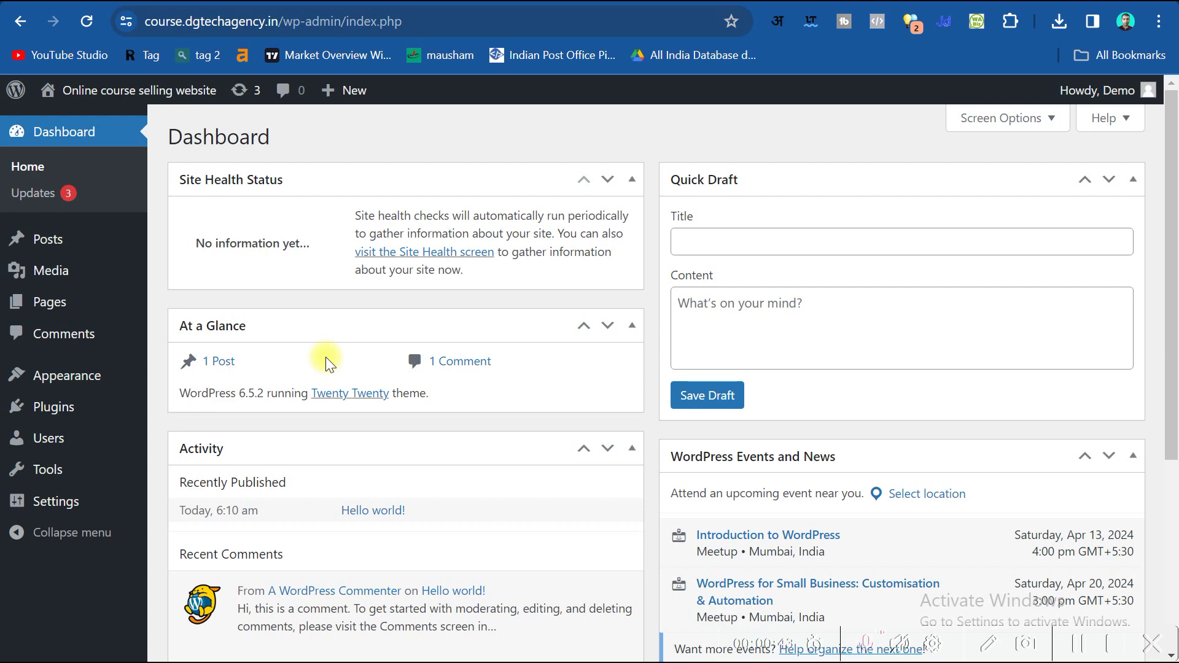
key("ctrl+Tab")
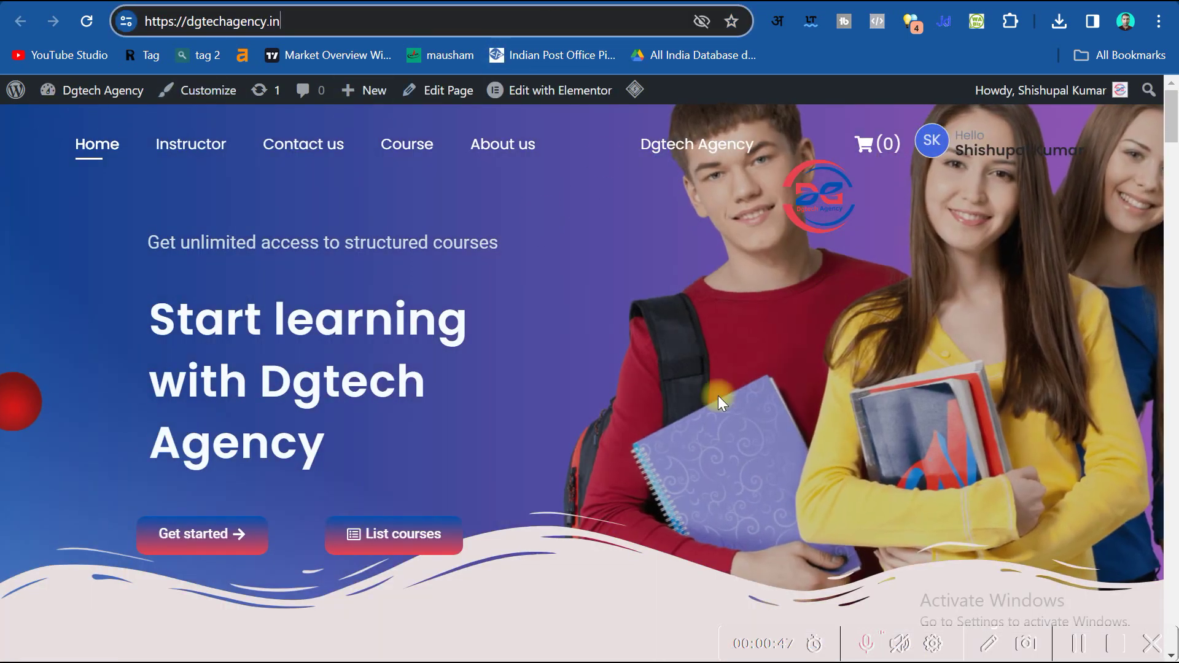
Go to the dgtechagency.in WordPress admin area and open the page for adding a new plugin.
mouse_move(15, 90)
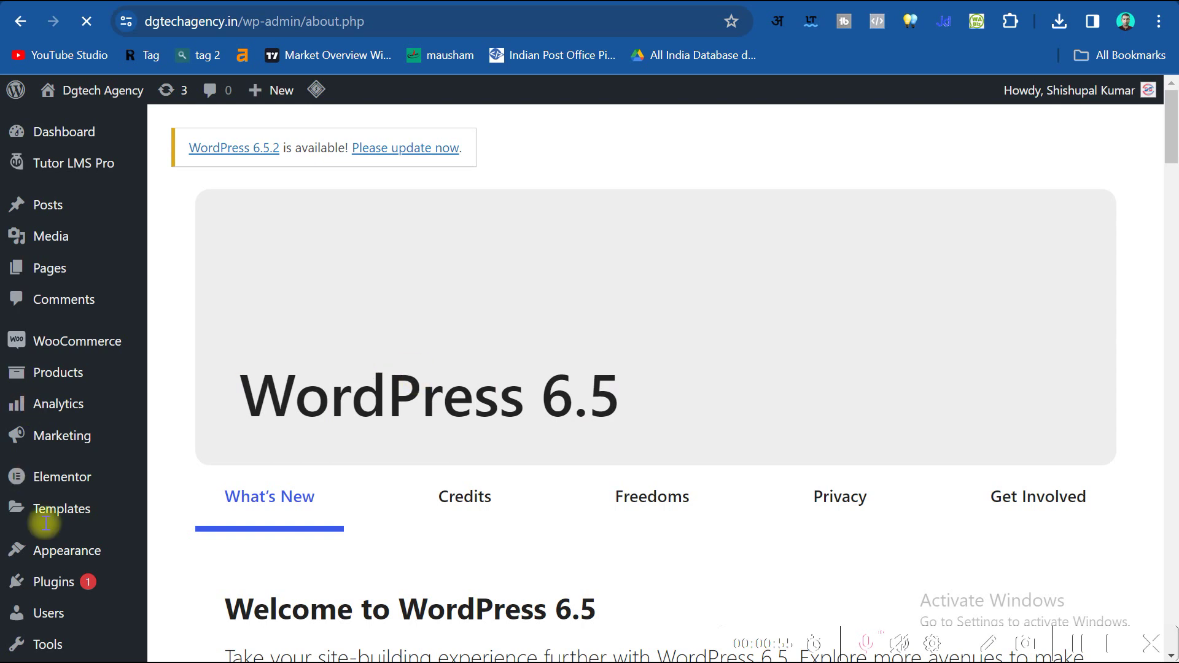
scroll(46, 515, "down", 3)
mouse_move(46, 412)
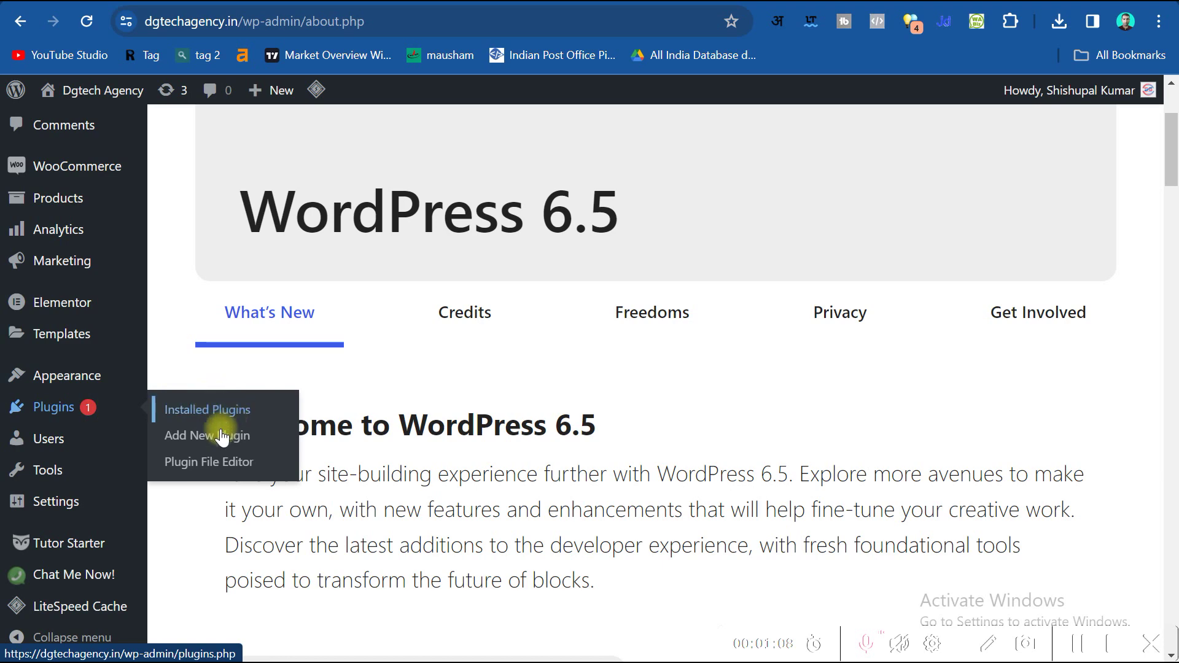
left_click(190, 434)
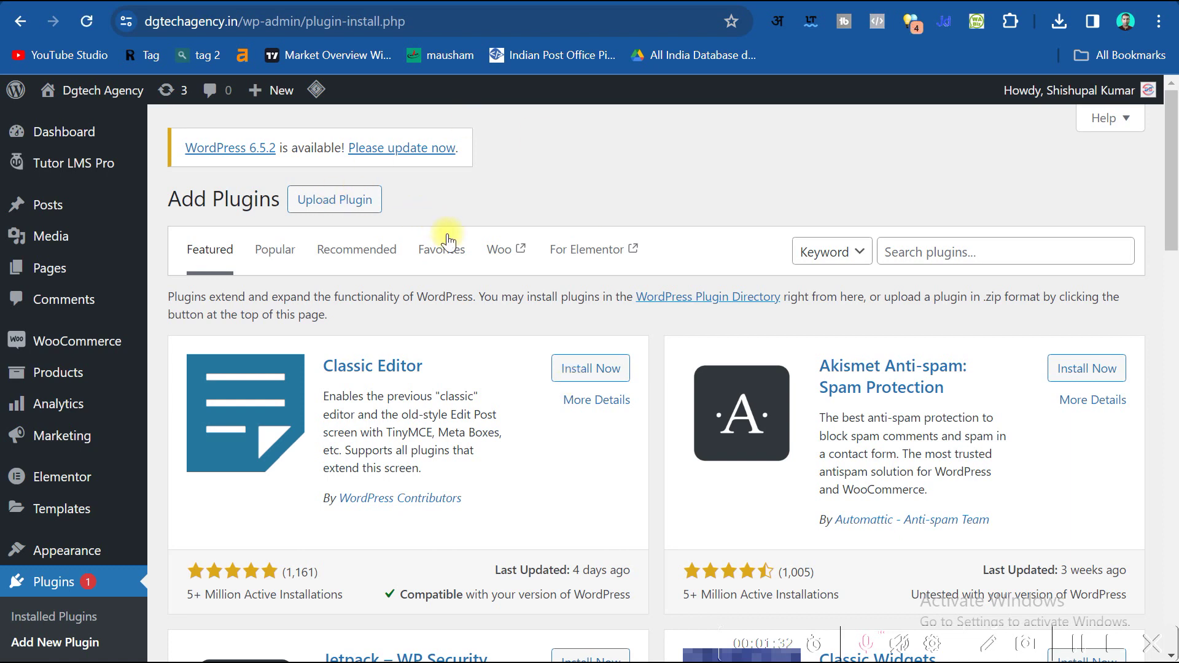
Search the plugin directory for "updraft", and install and activate UpdraftPlus: WordPress Backup & Migration Plugin.
left_click(1007, 255)
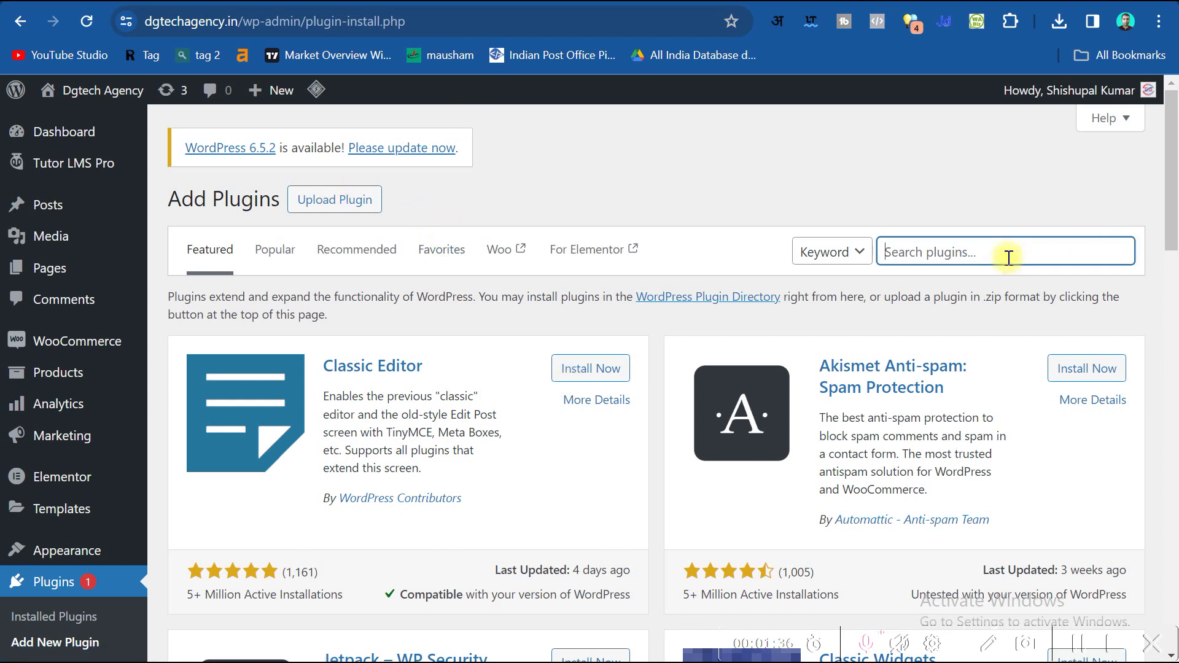
type("updraft")
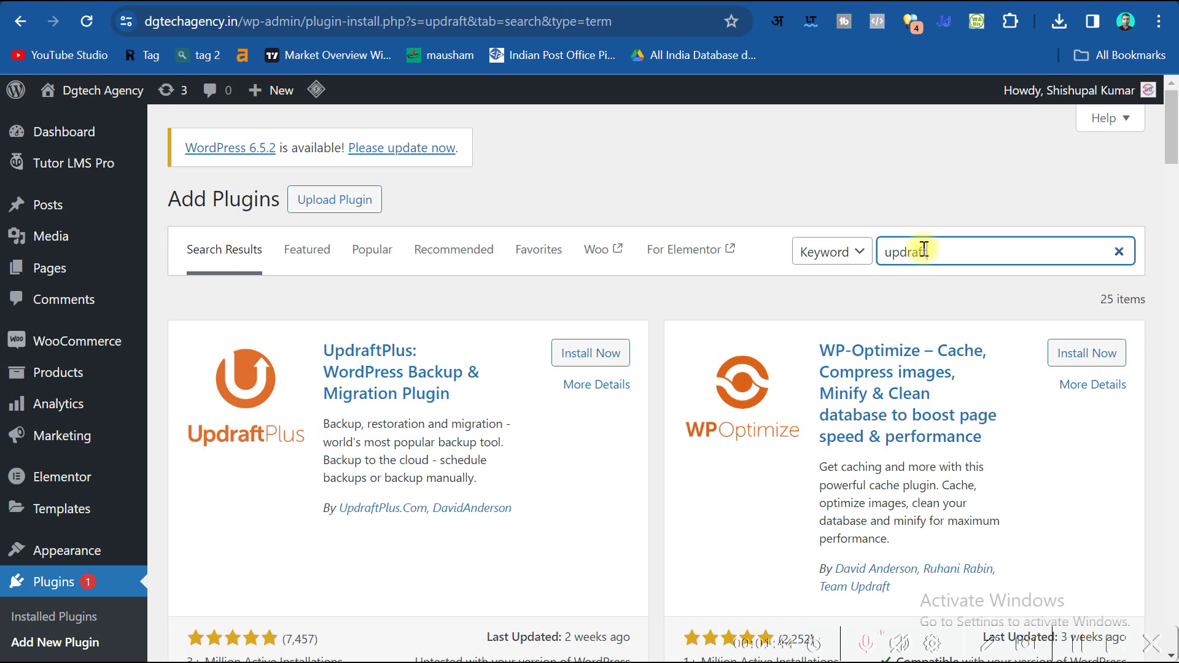
left_click(583, 352)
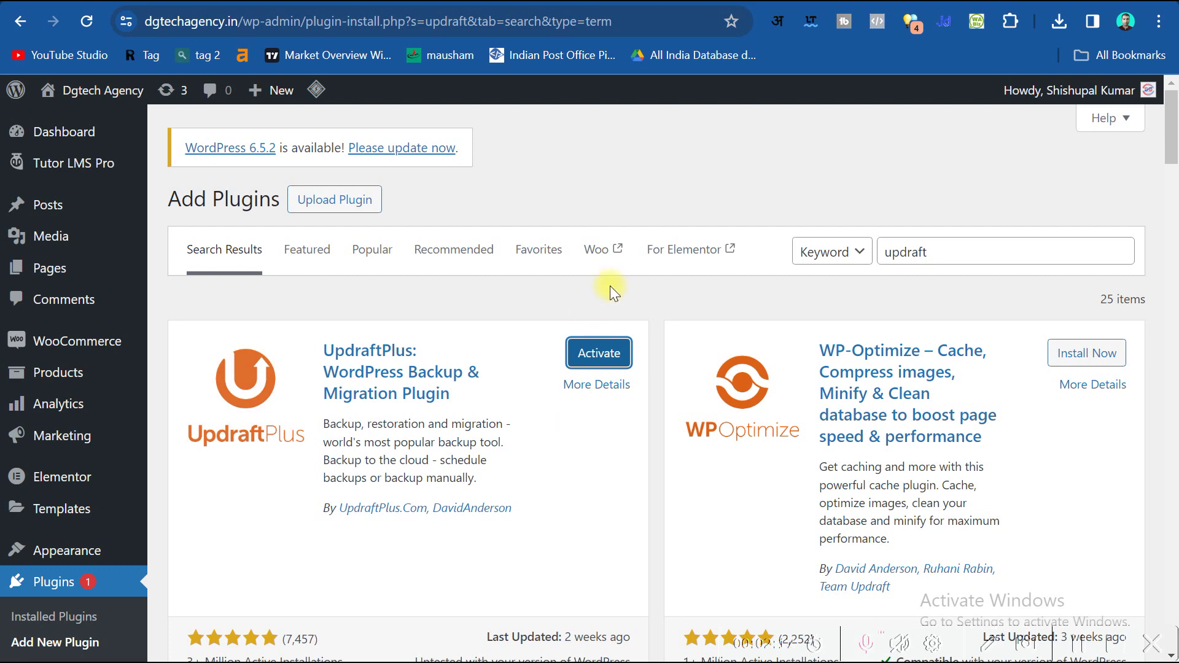
left_click(588, 361)
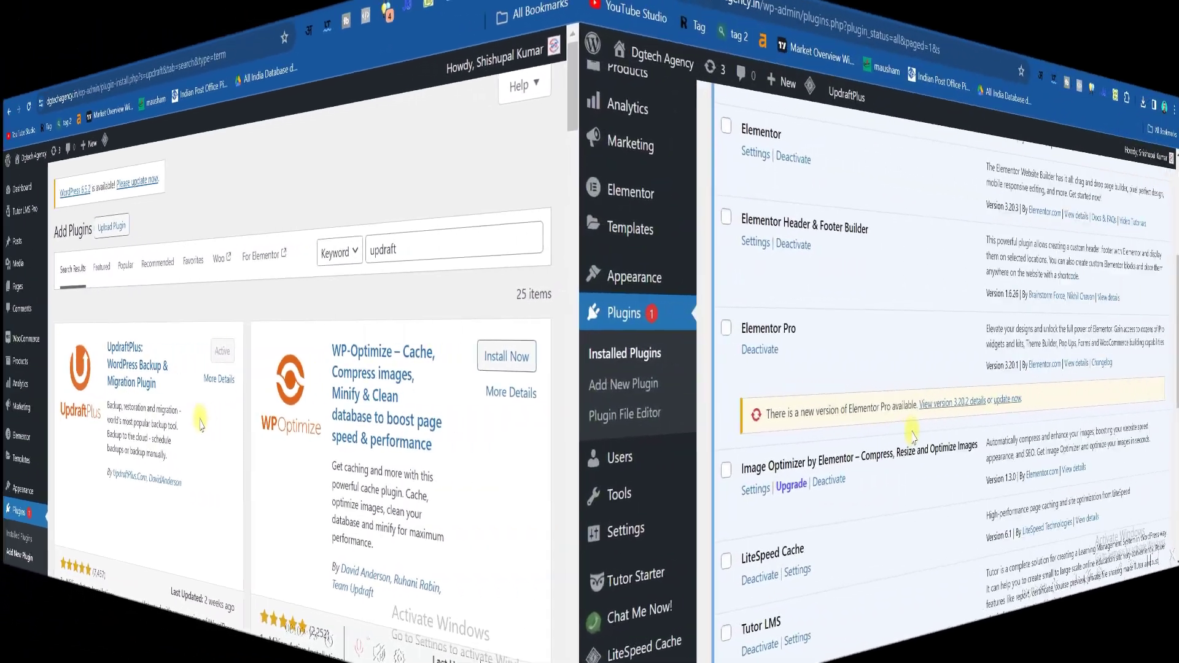
Open the UpdraftPlus Backups settings page from the installed plugins page.
scroll(737, 441, "down", 3)
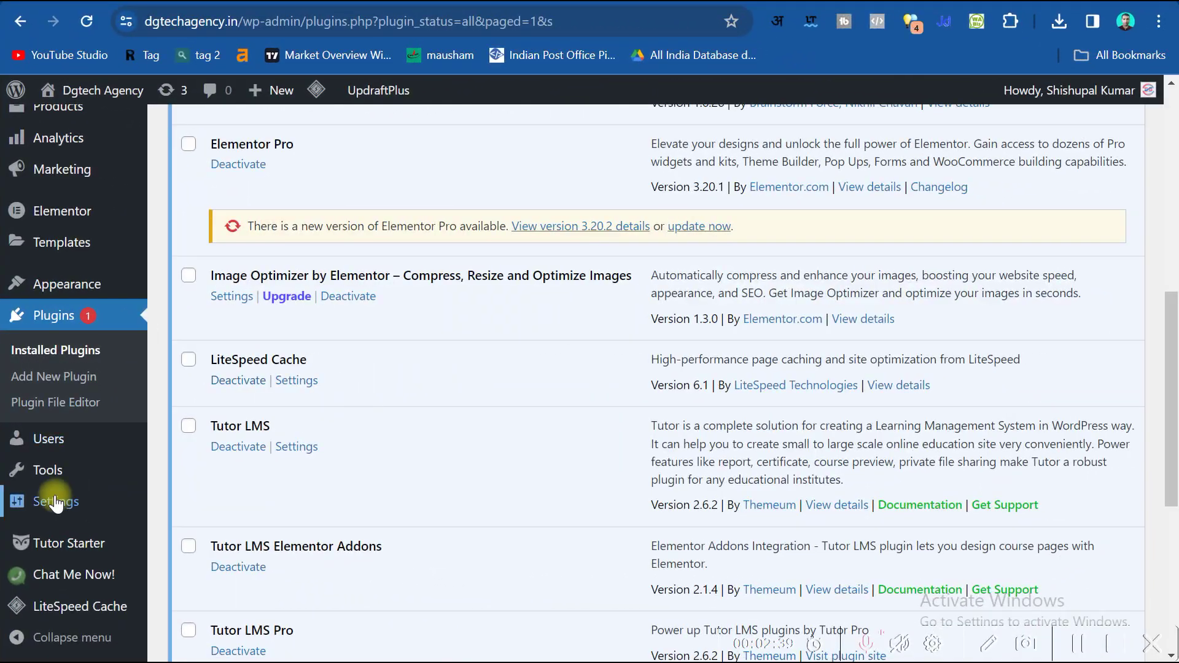
mouse_move(56, 499)
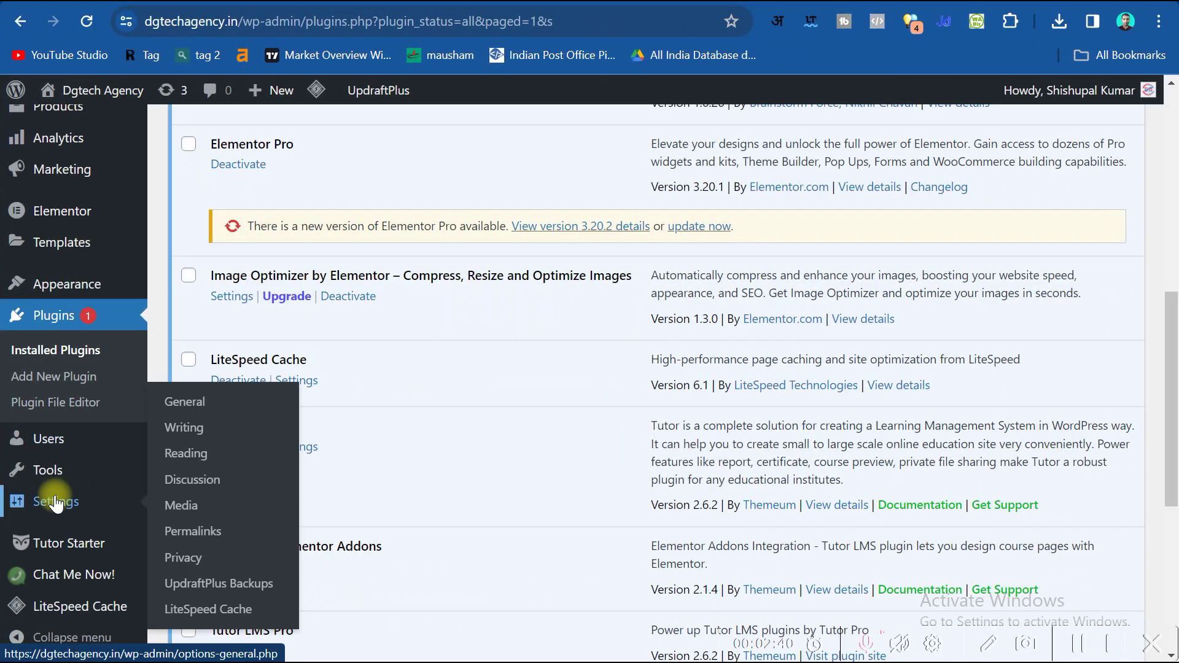
left_click(235, 586)
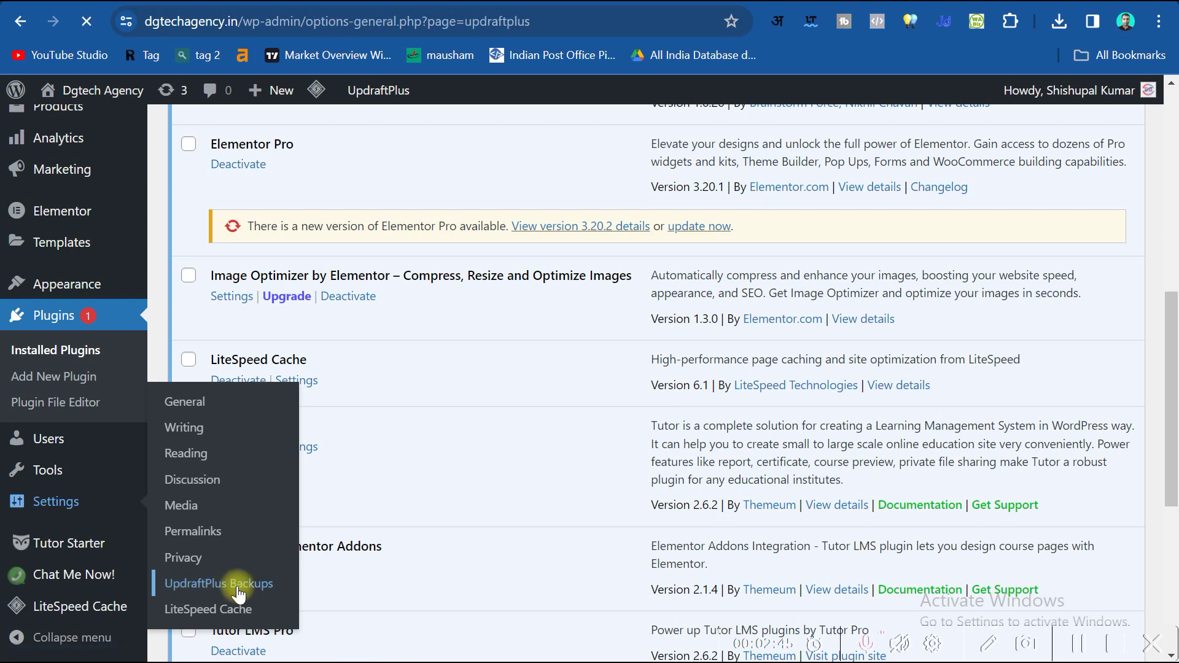
Run a new UpdraftPlus backup that includes both the database and the files, and dismiss the completion notice.
scroll(387, 477, "down", 7)
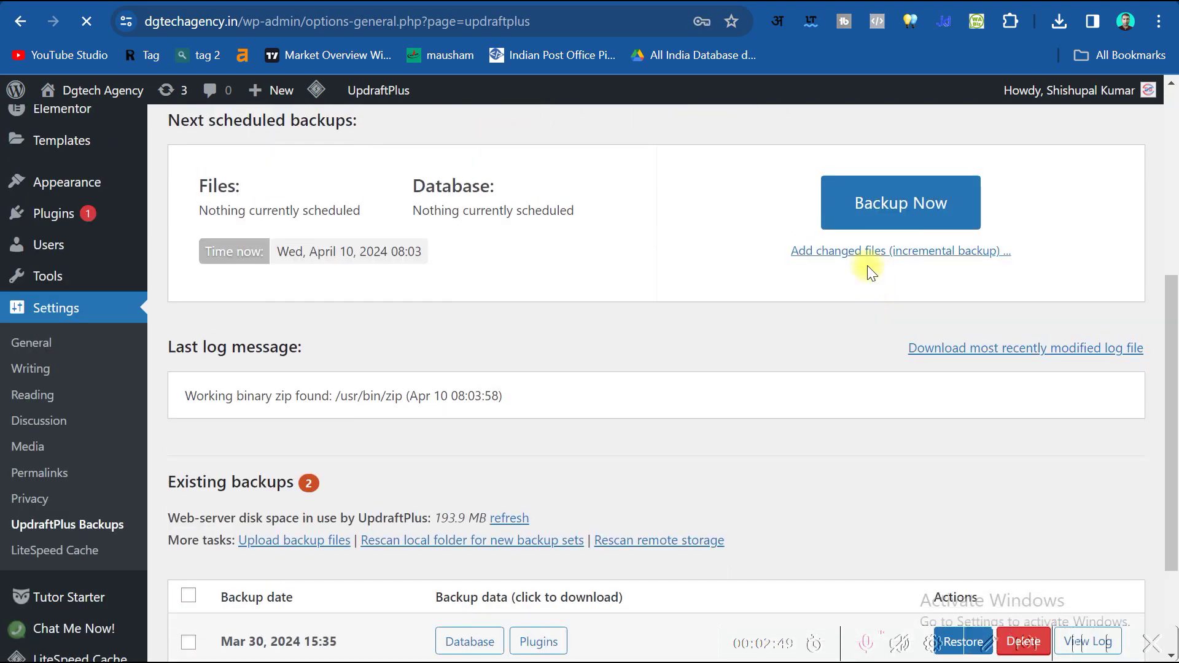
scroll(871, 272, "up", 3)
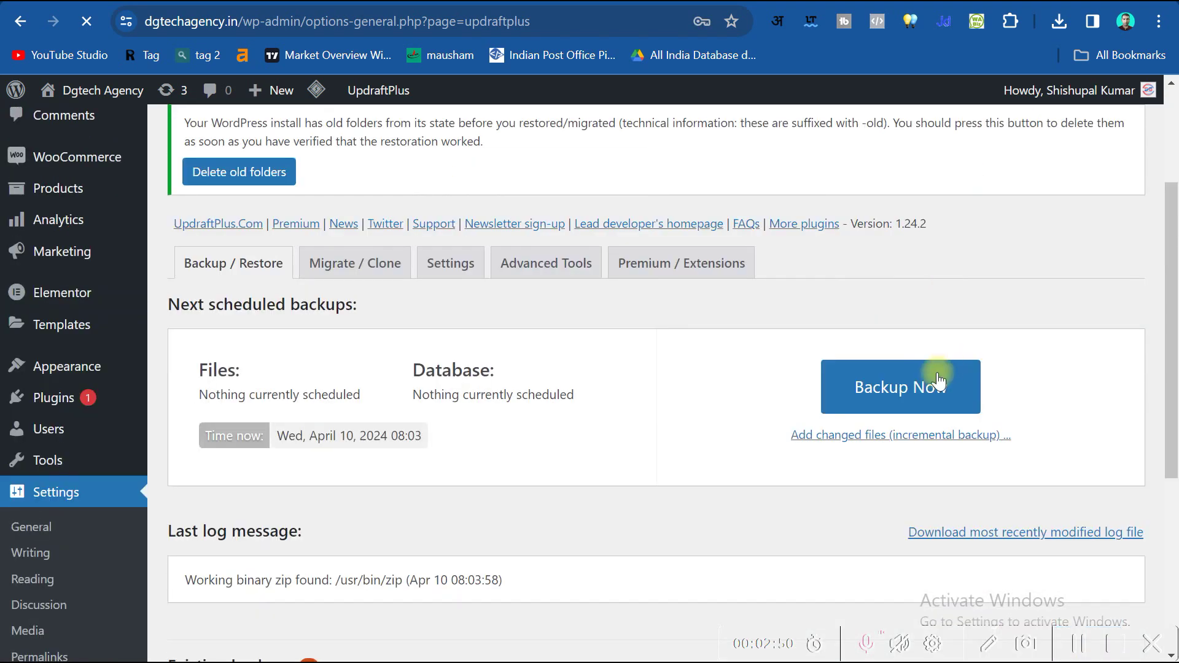
left_click(892, 389)
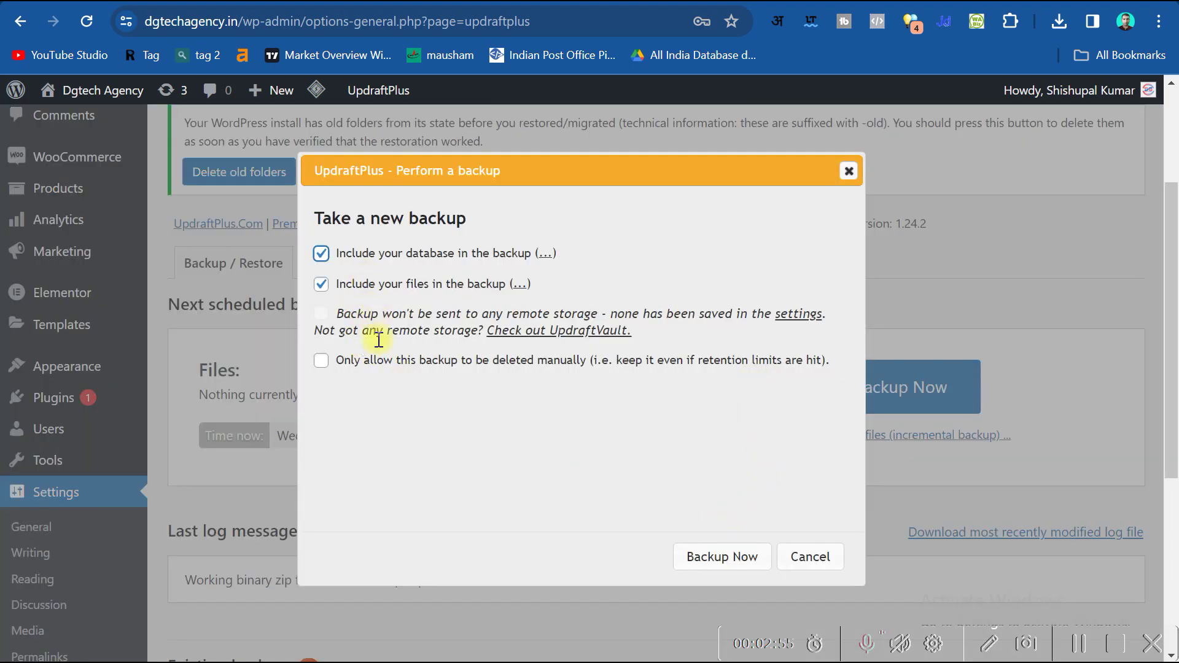
left_click(723, 557)
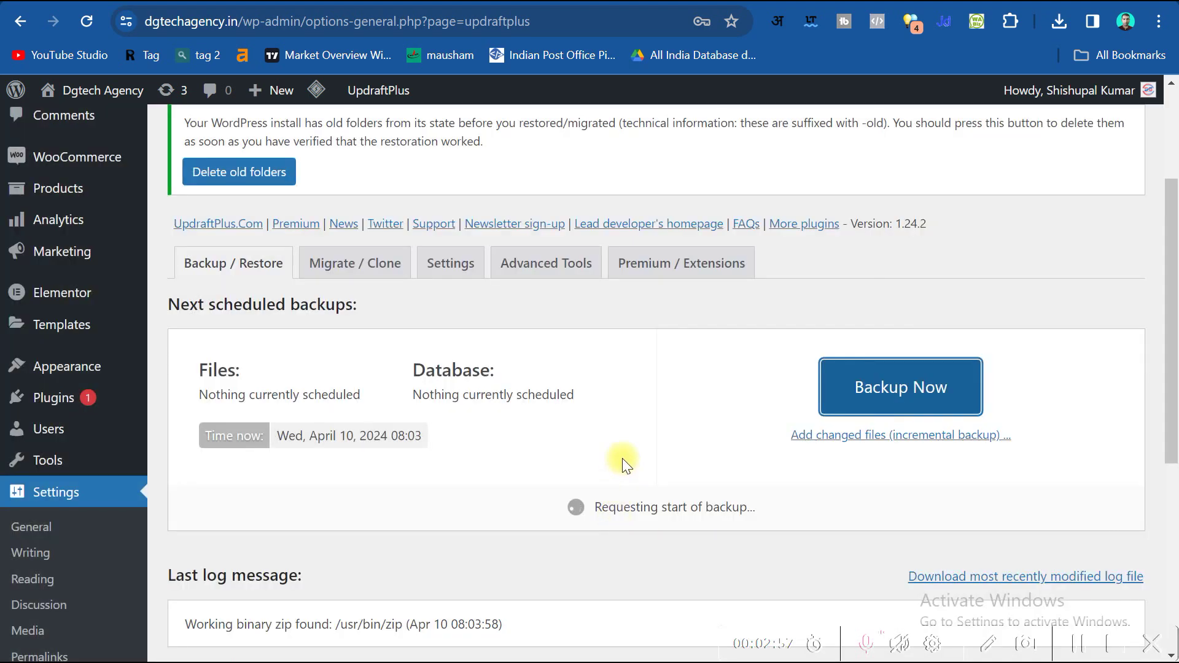
scroll(621, 440, "down", 3)
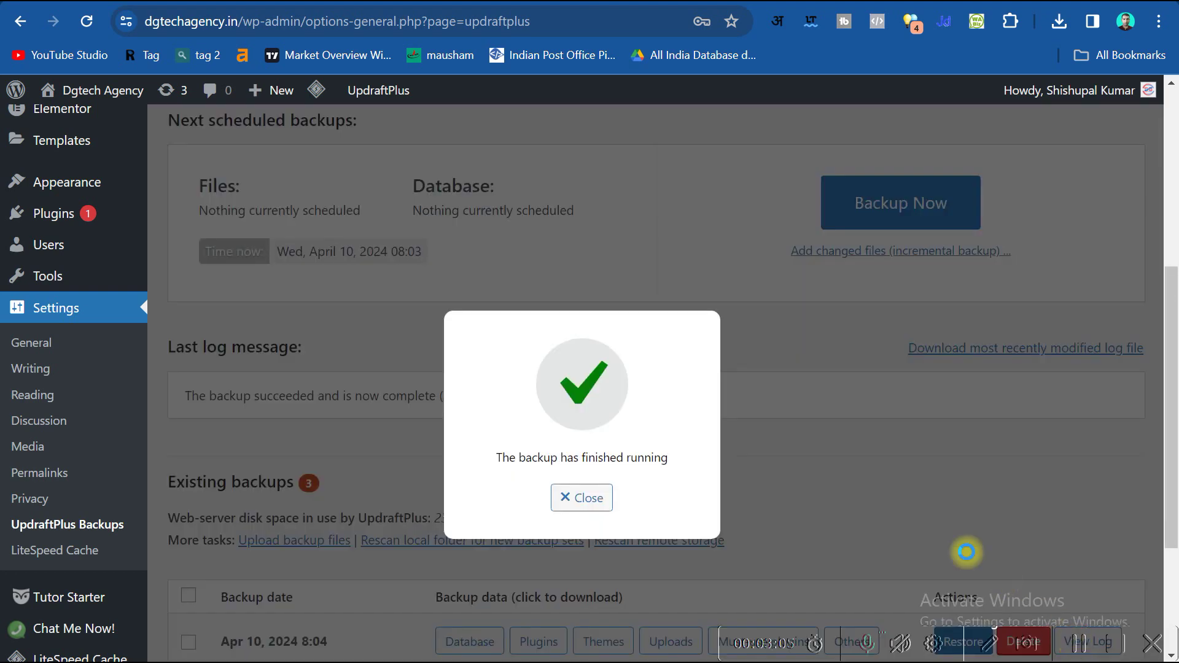
left_click(571, 491)
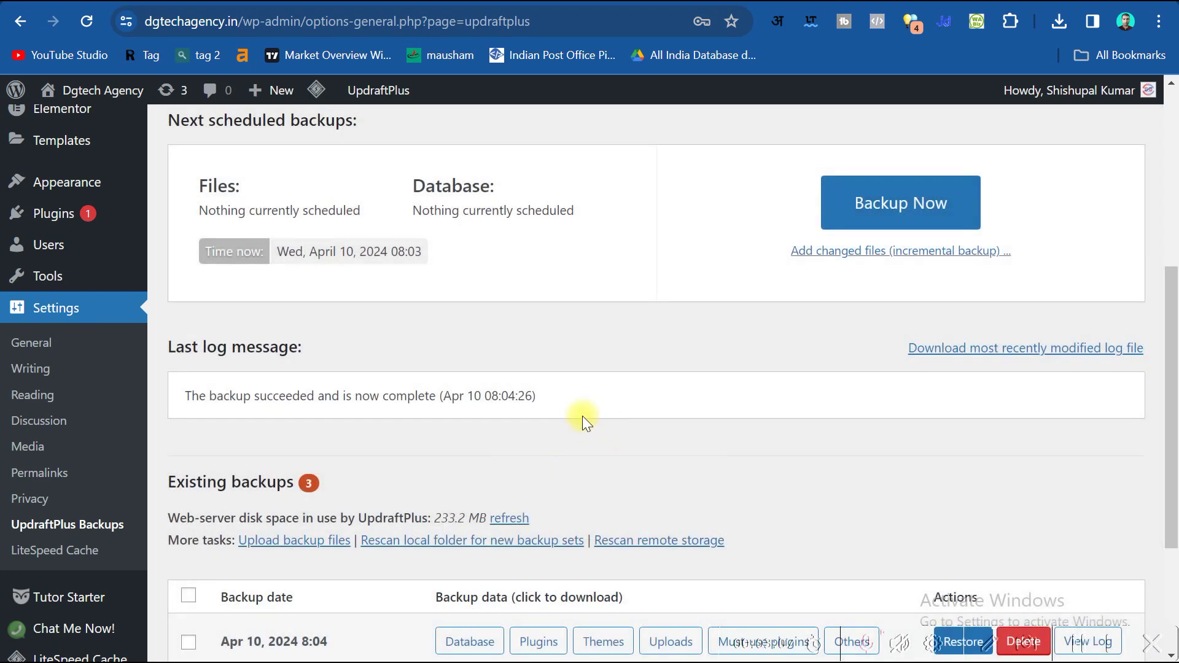
Prepare the database, plugins and themes archives of the Apr 10, 2024 8:04 backup for download.
scroll(646, 344, "down", 3)
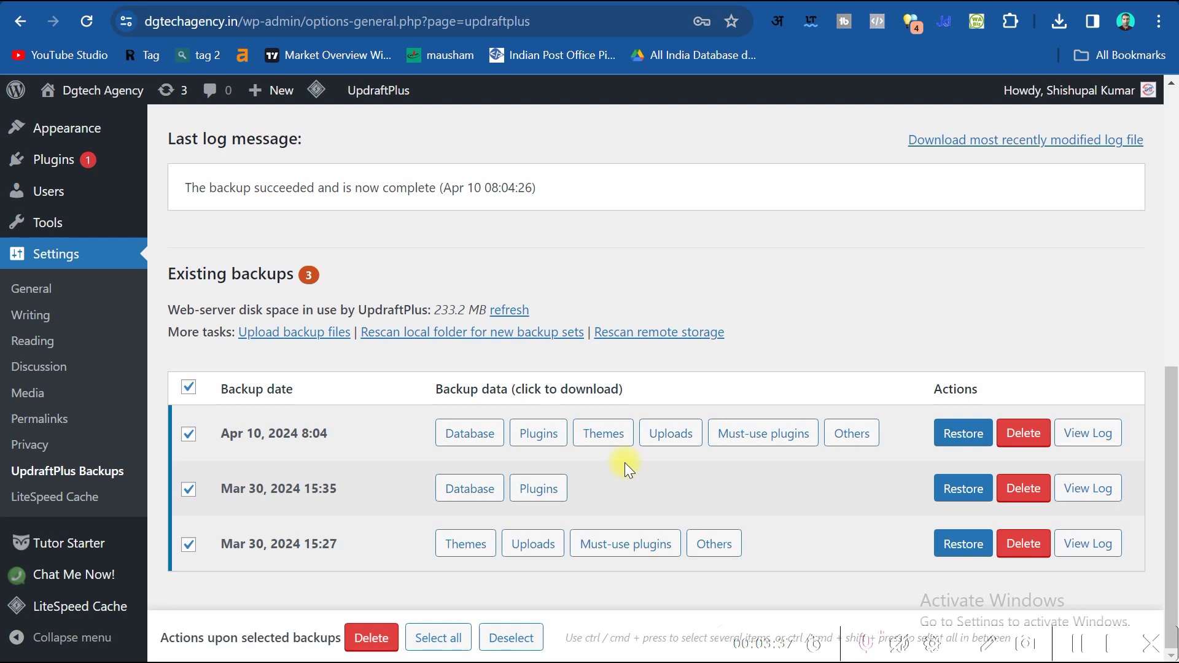
left_click(468, 435)
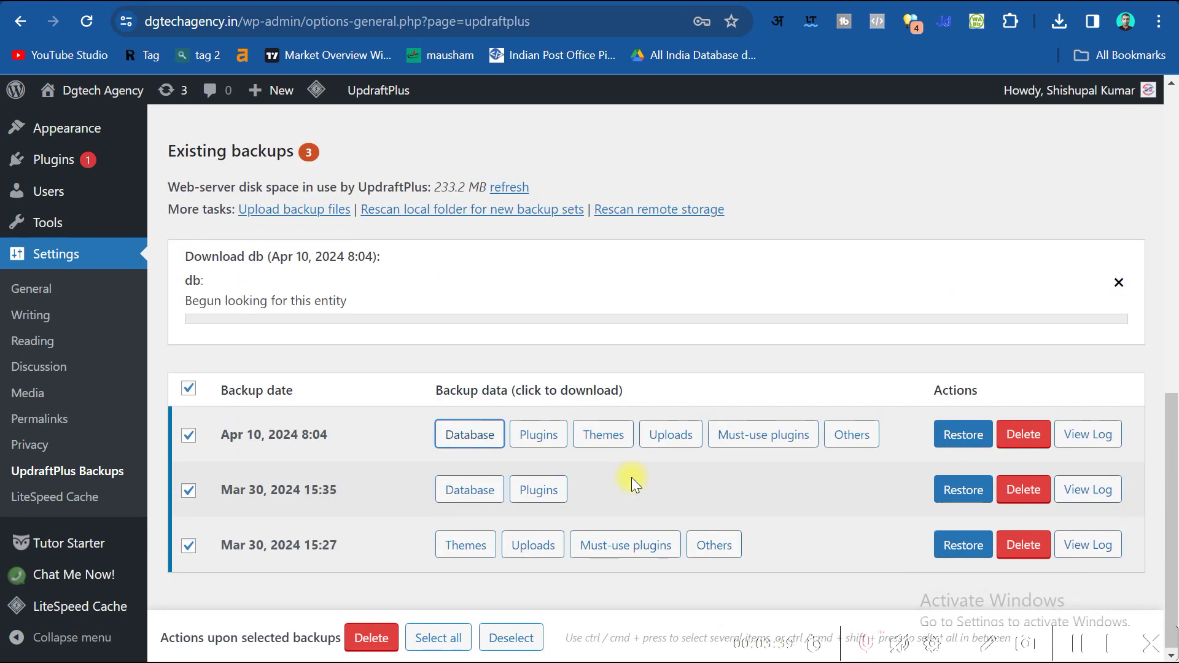
left_click(535, 433)
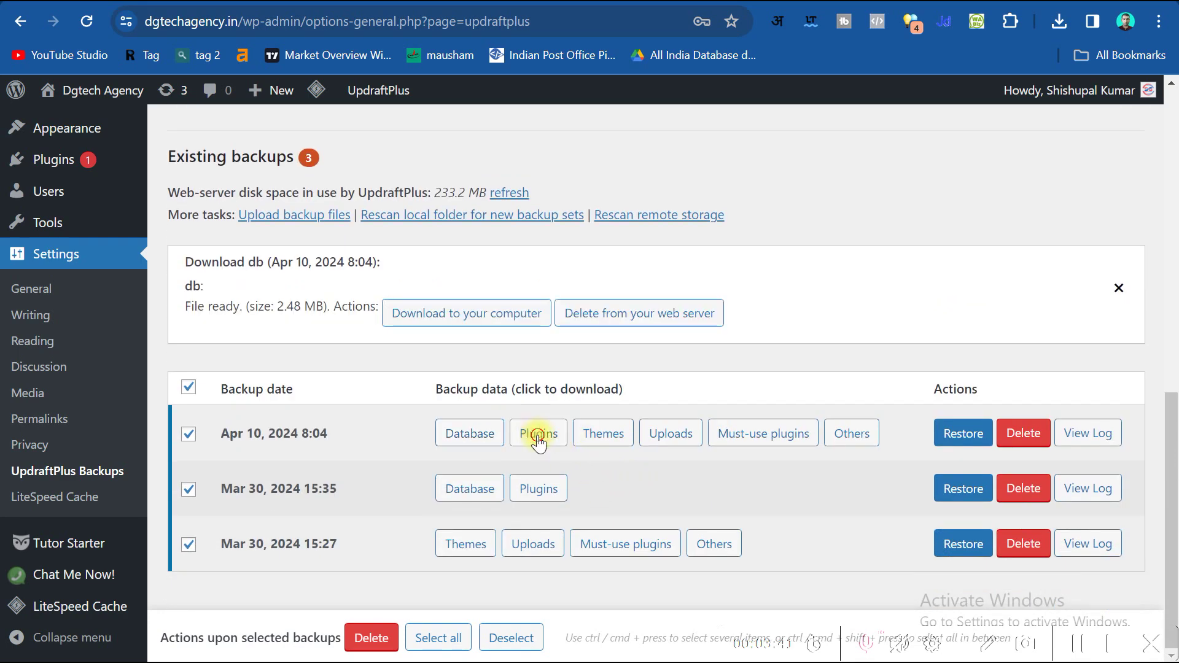
left_click(603, 557)
scroll(682, 541, "down", 3)
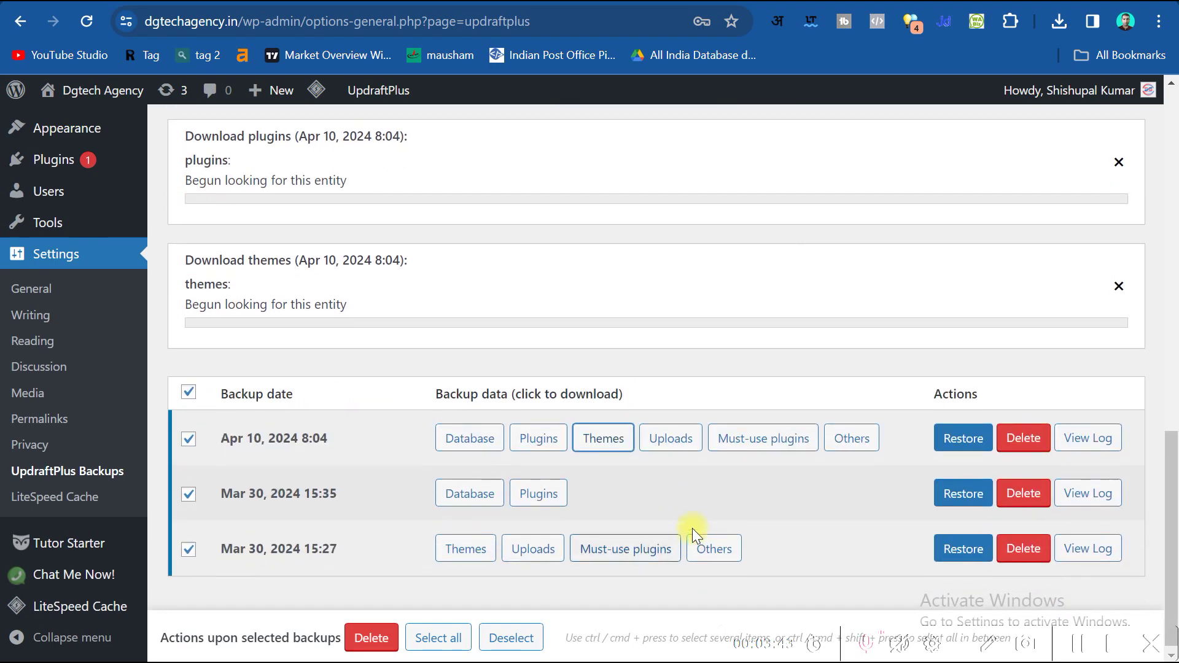
Prepare the uploads, must-use plugins and others archives of the Apr 10, 2024 8:04 backup for download.
scroll(687, 509, "up", 2)
scroll(684, 485, "down", 3)
left_click(670, 433)
scroll(724, 481, "down", 4)
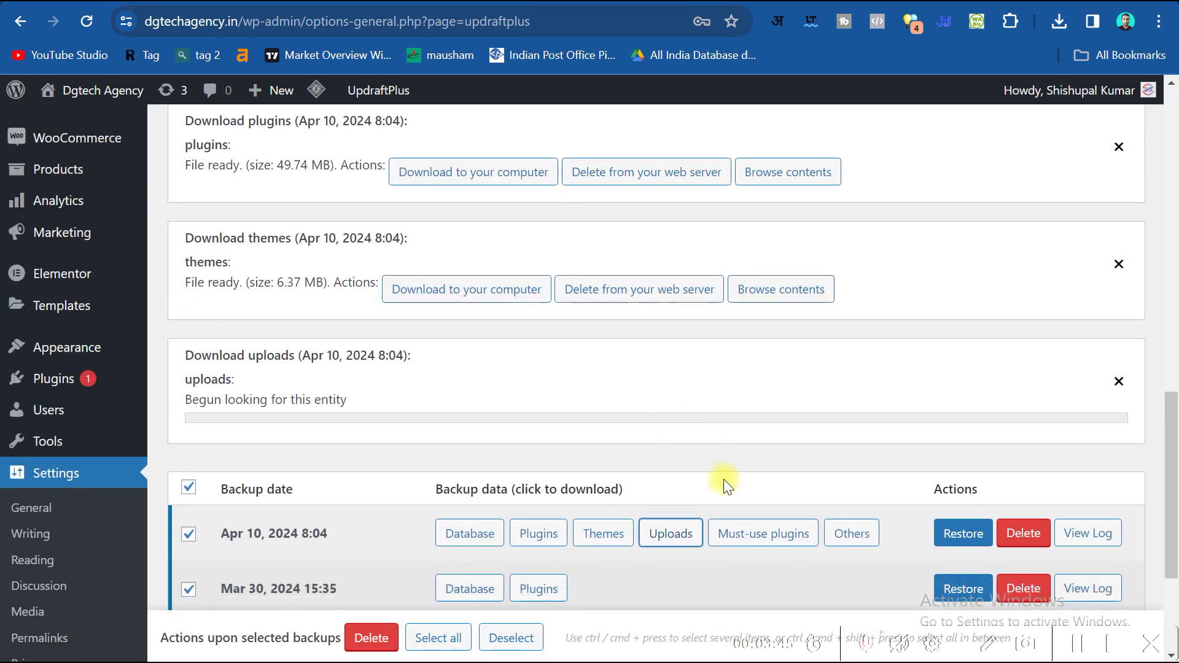
left_click(753, 377)
scroll(731, 442, "down", 1)
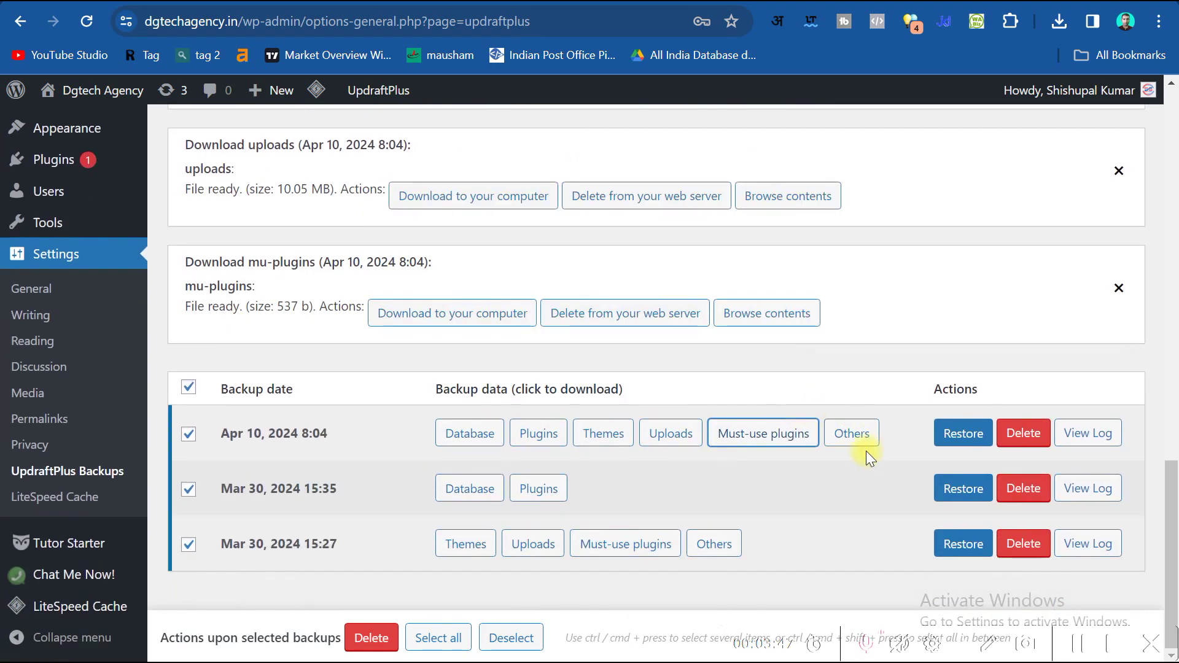
left_click(851, 434)
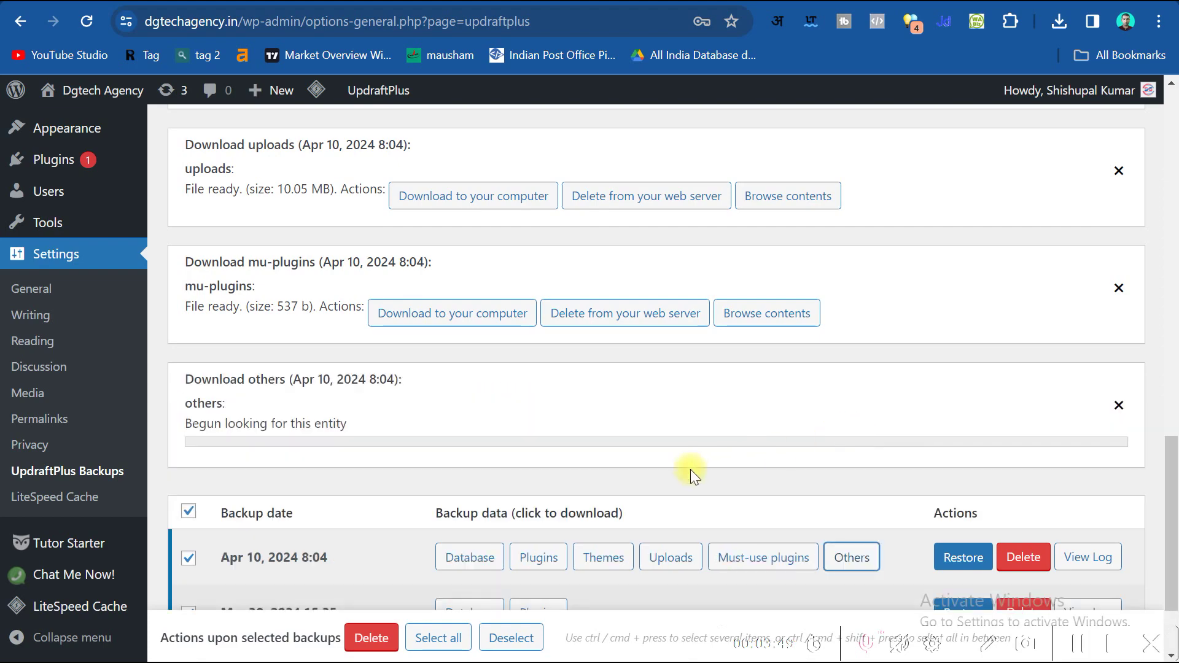
Download the database archive of the Apr 10, 2024 8:04 backup to the computer.
scroll(661, 388, "up", 10)
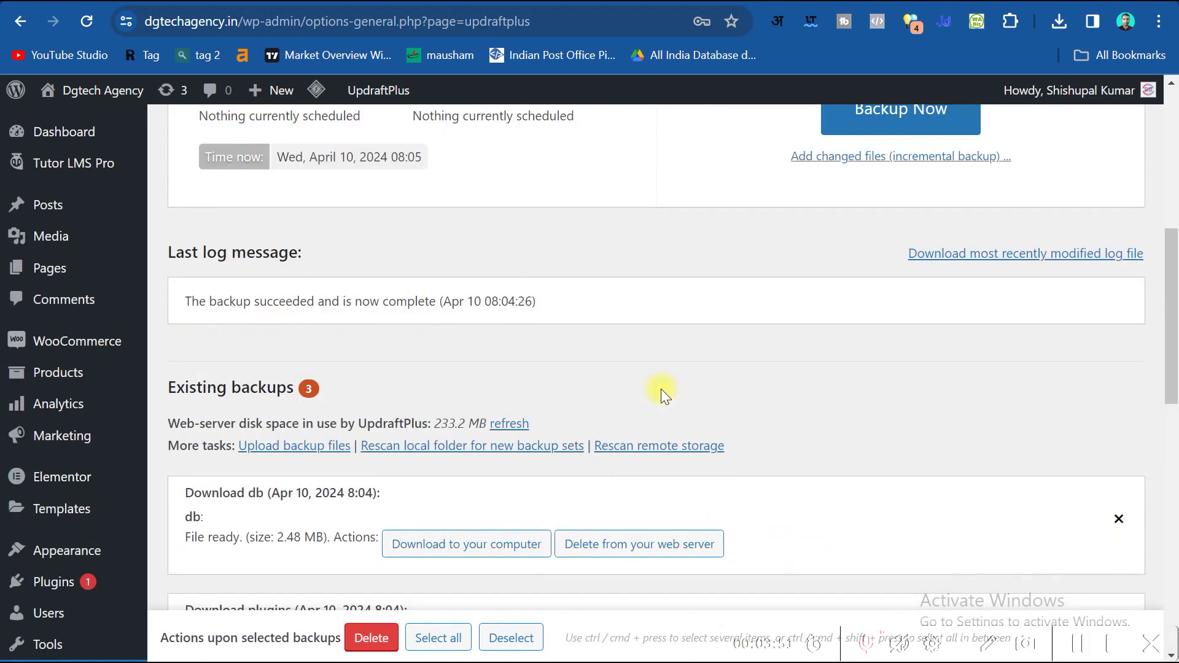
scroll(660, 388, "down", 5)
scroll(491, 301, "up", 3)
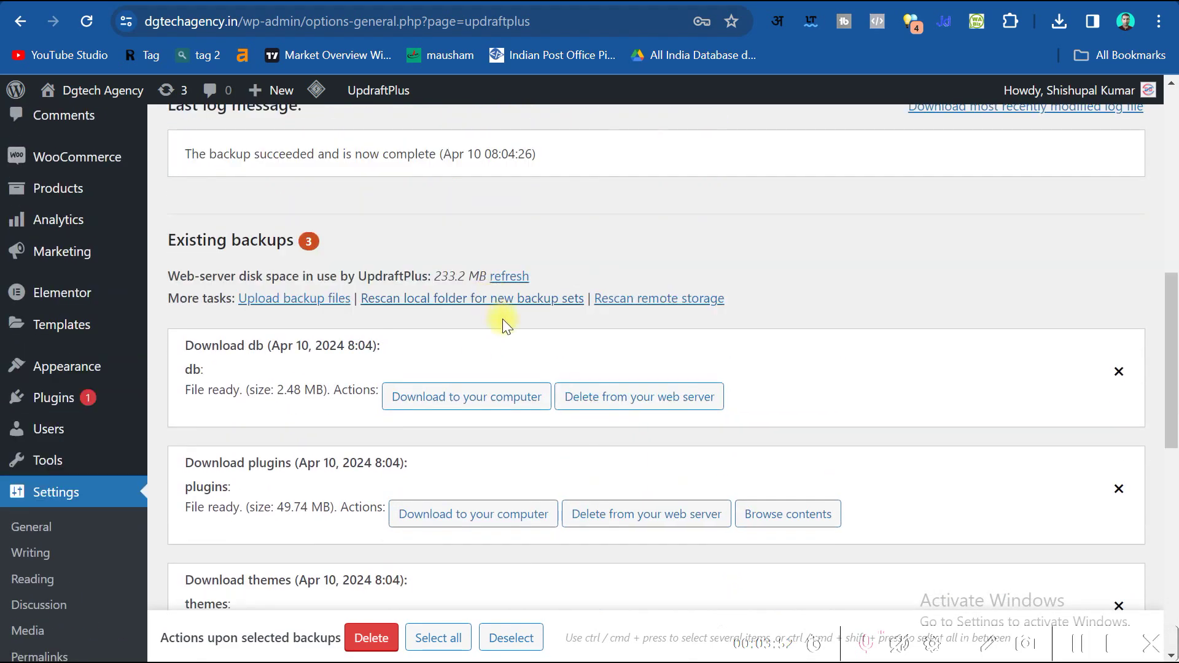
left_click(473, 398)
scroll(521, 452, "down", 3)
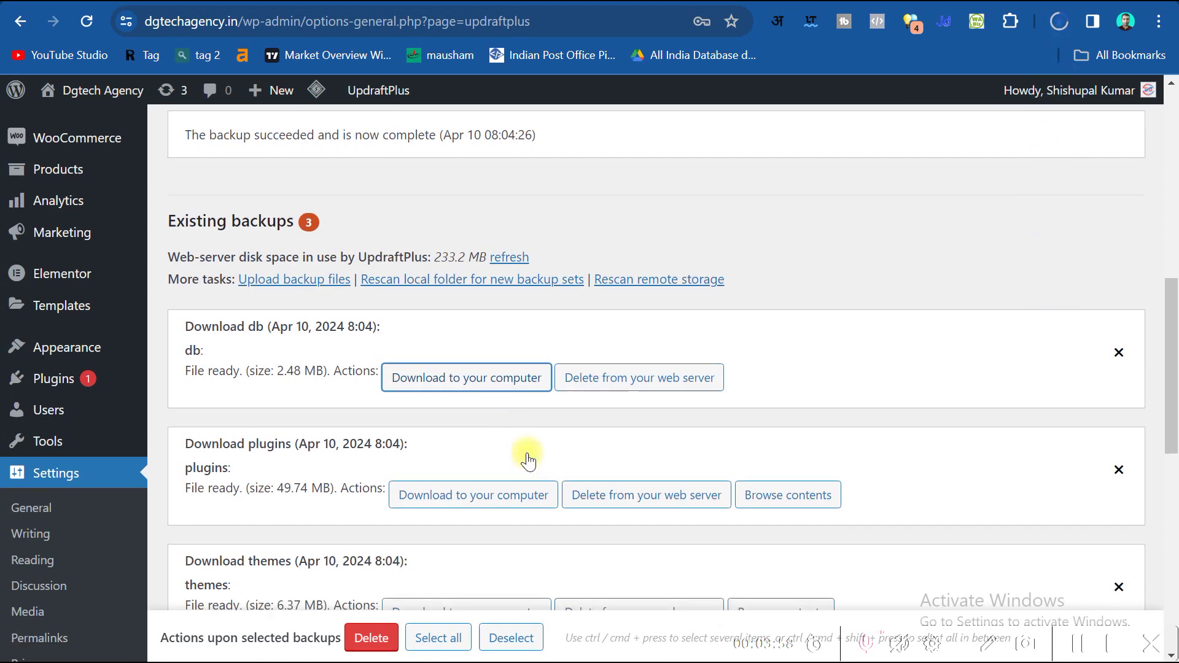
Download the plugins, themes, uploads, must-use plugins and others archives of the Apr 10, 2024 8:04 backup to the computer.
left_click(478, 332)
left_click(490, 457)
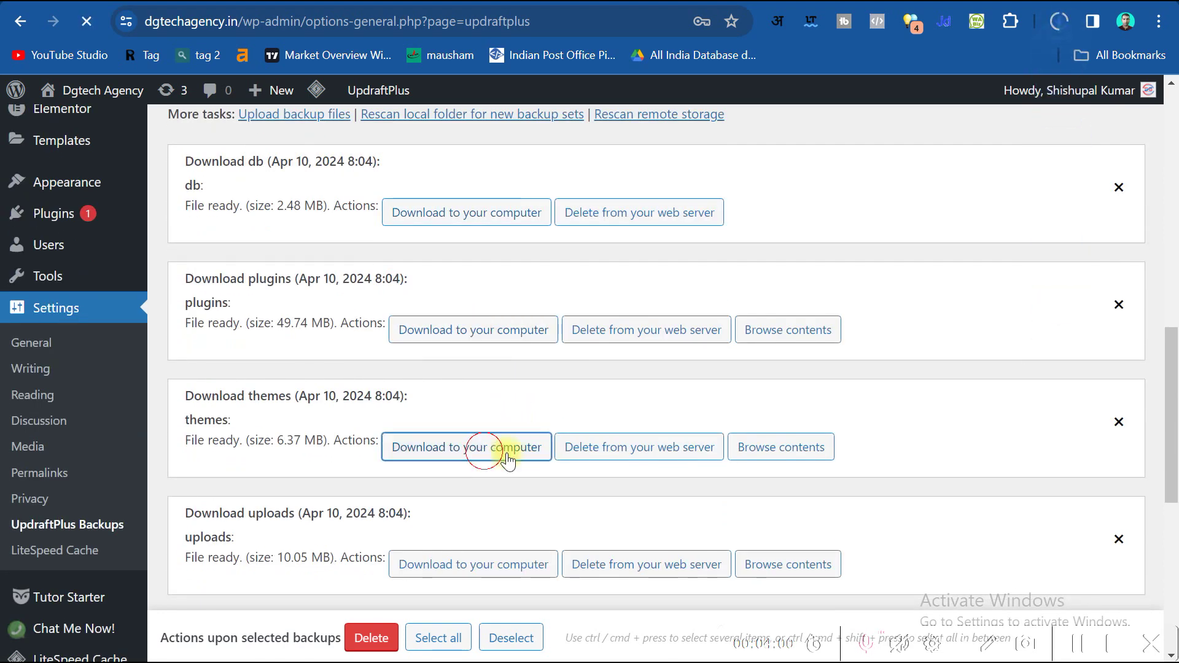
scroll(589, 445, "down", 3)
left_click(489, 381)
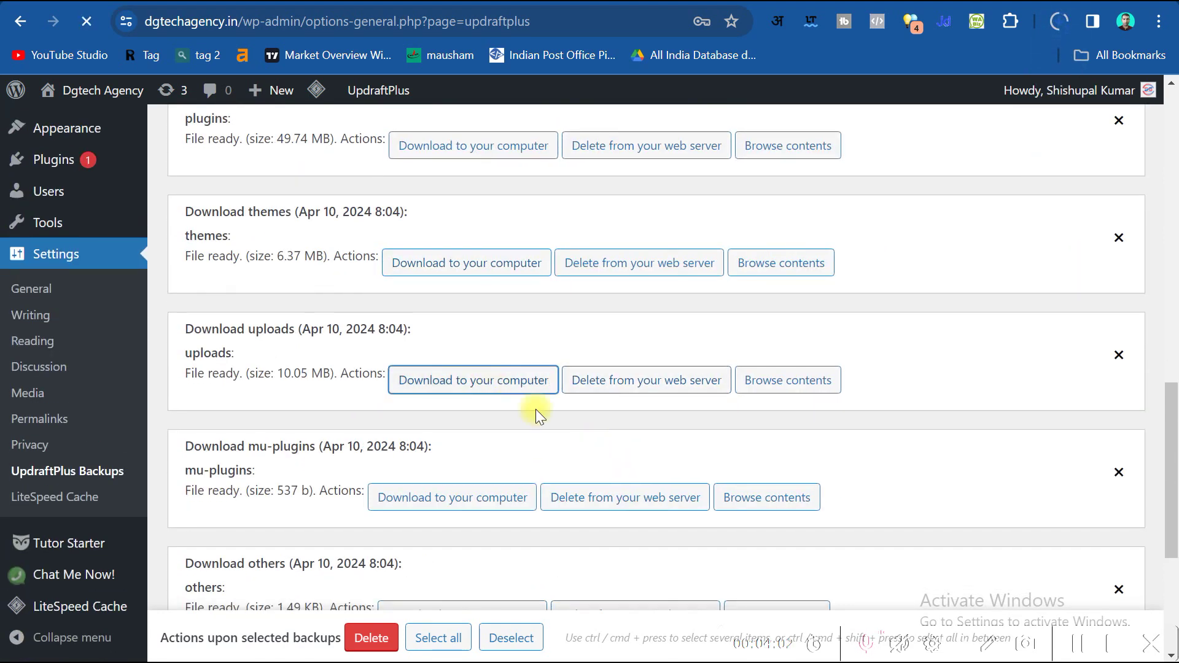
scroll(537, 410, "down", 3)
left_click(470, 431)
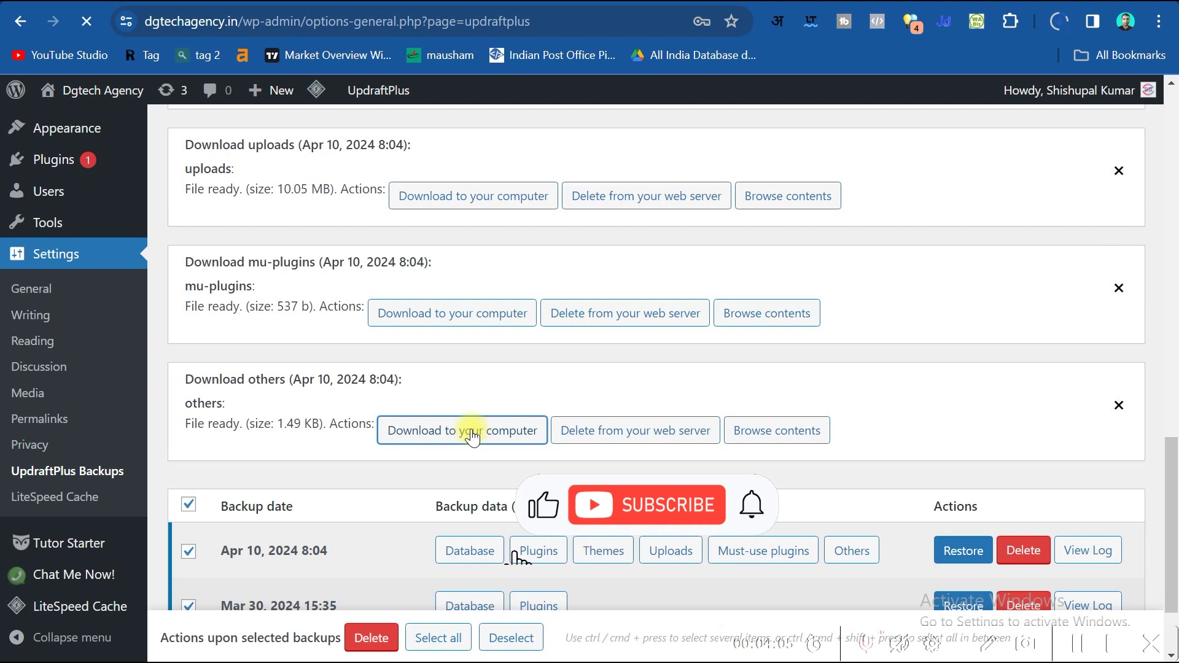
scroll(691, 153, "down", 2)
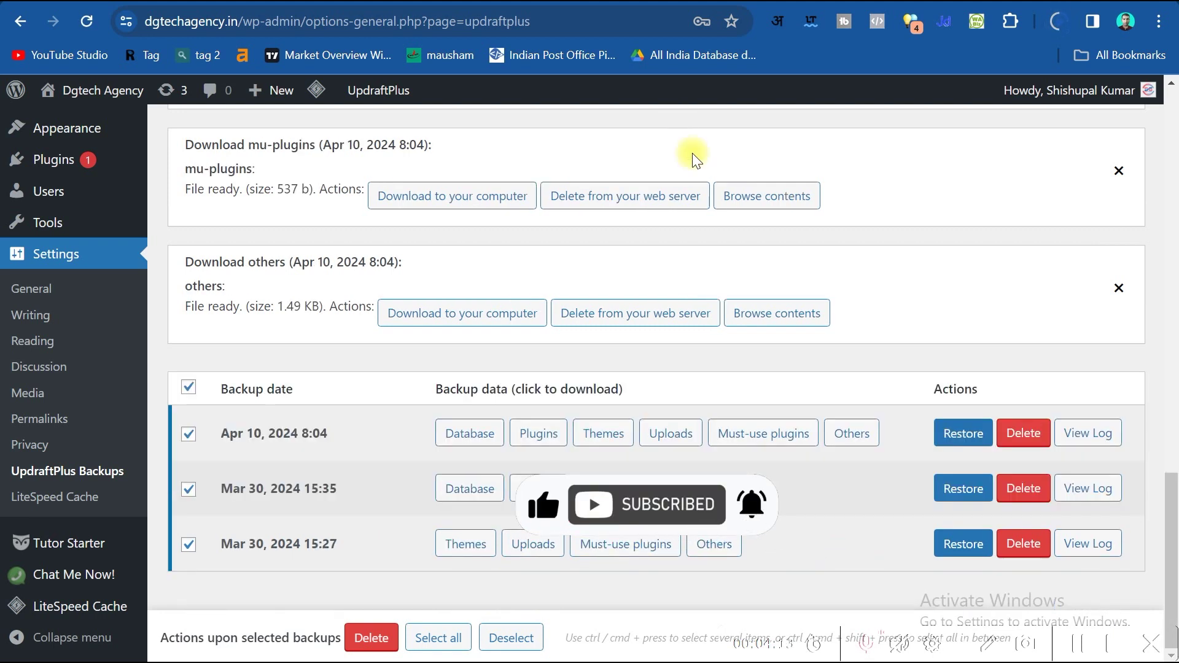
scroll(650, 240, "up", 4)
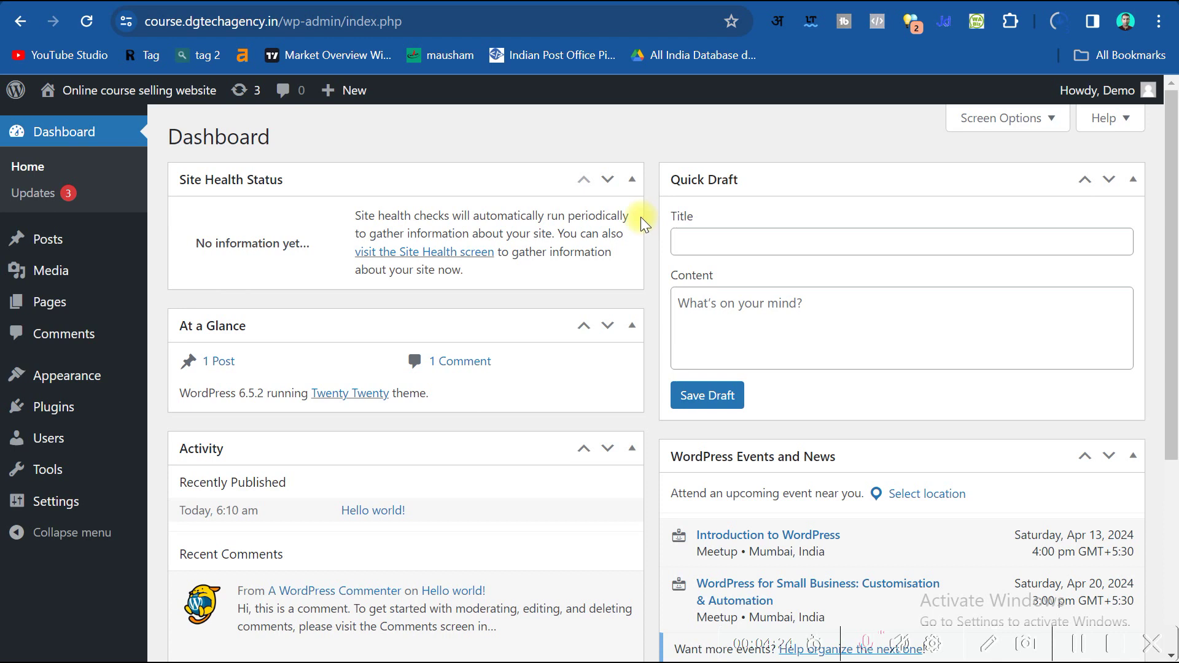
left_click(215, 21)
left_click(215, 21)
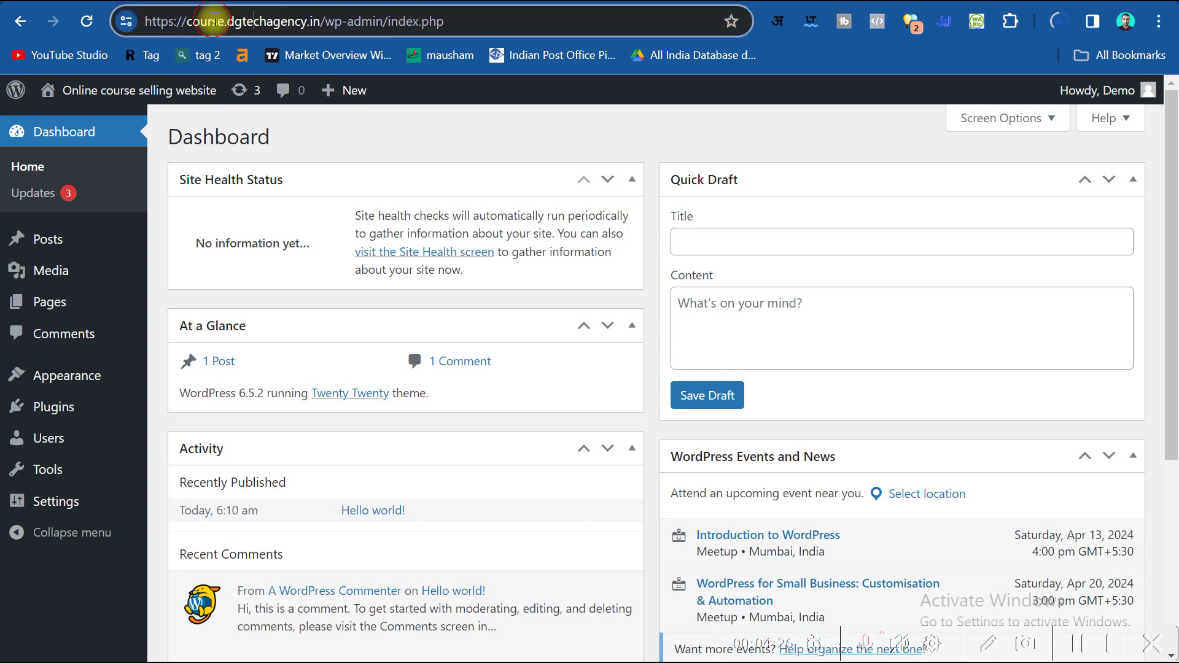
left_click(187, 22)
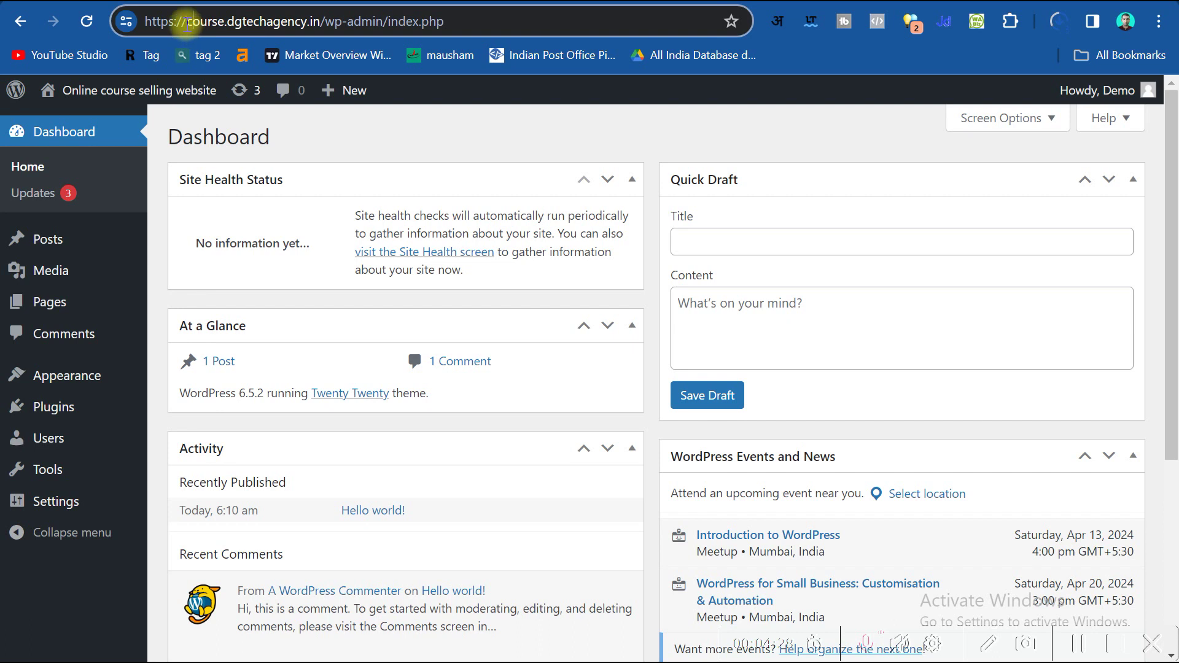
left_click_drag(188, 22, 259, 23)
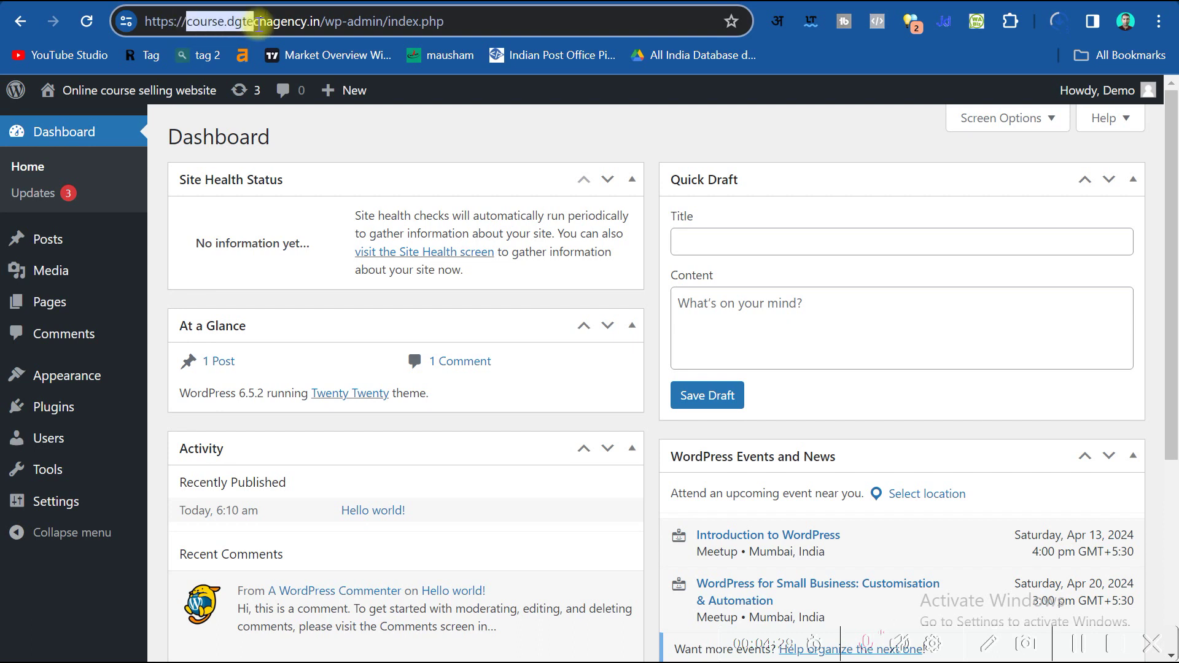
left_click(346, 22)
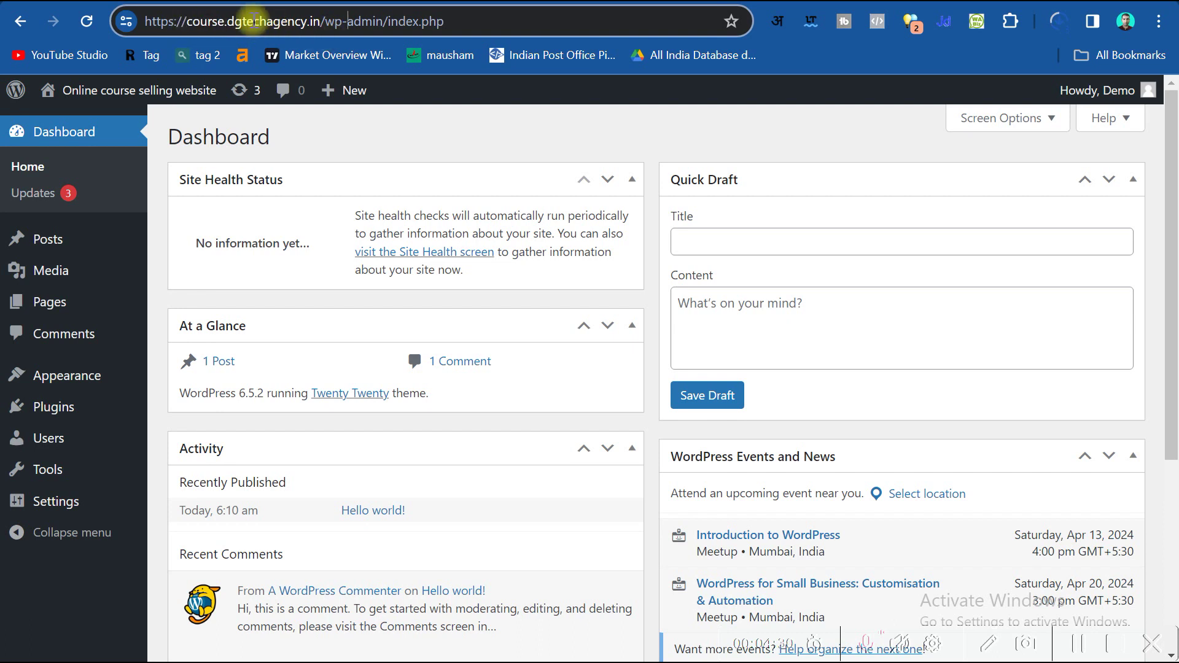
left_click_drag(192, 21, 515, 15)
left_click(469, 311)
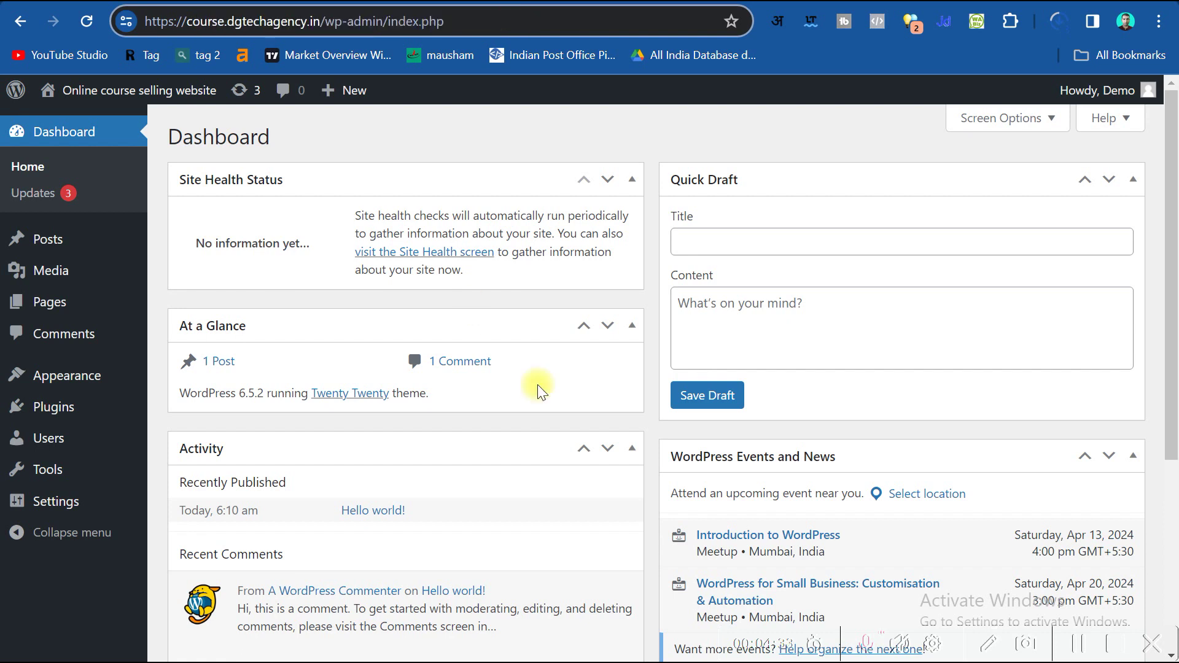
Install the UpdraftPlus plugin on the course site from updraftplus_v2.24.2.0 (1).zip and activate it.
mouse_move(92, 407)
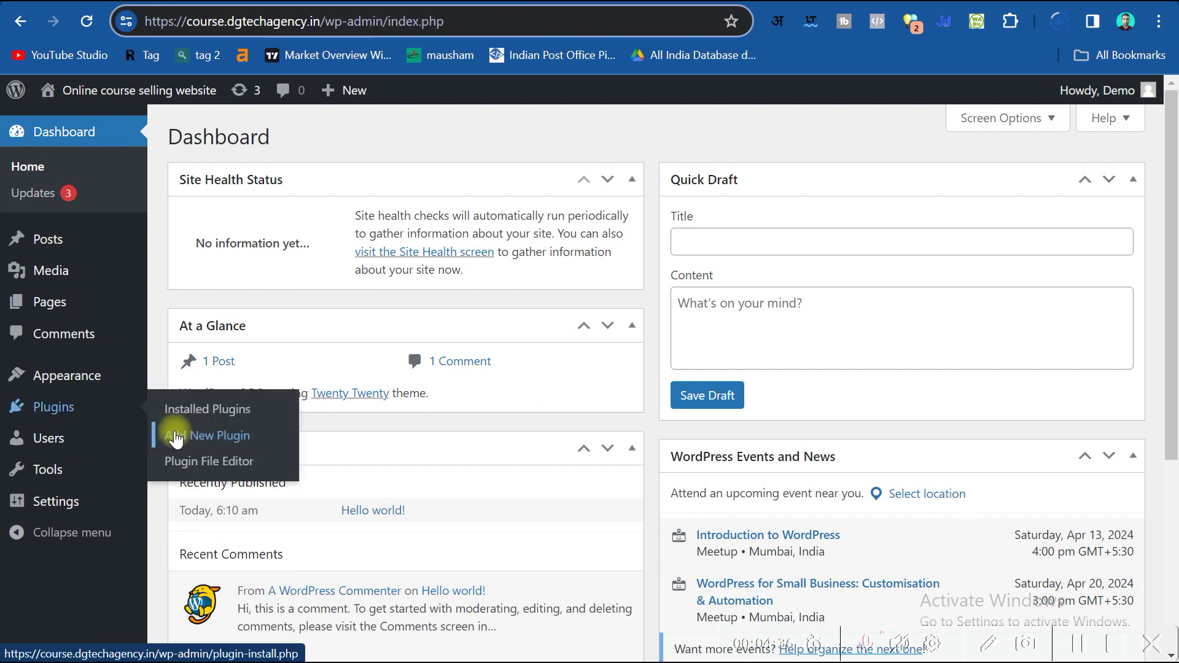
left_click(176, 436)
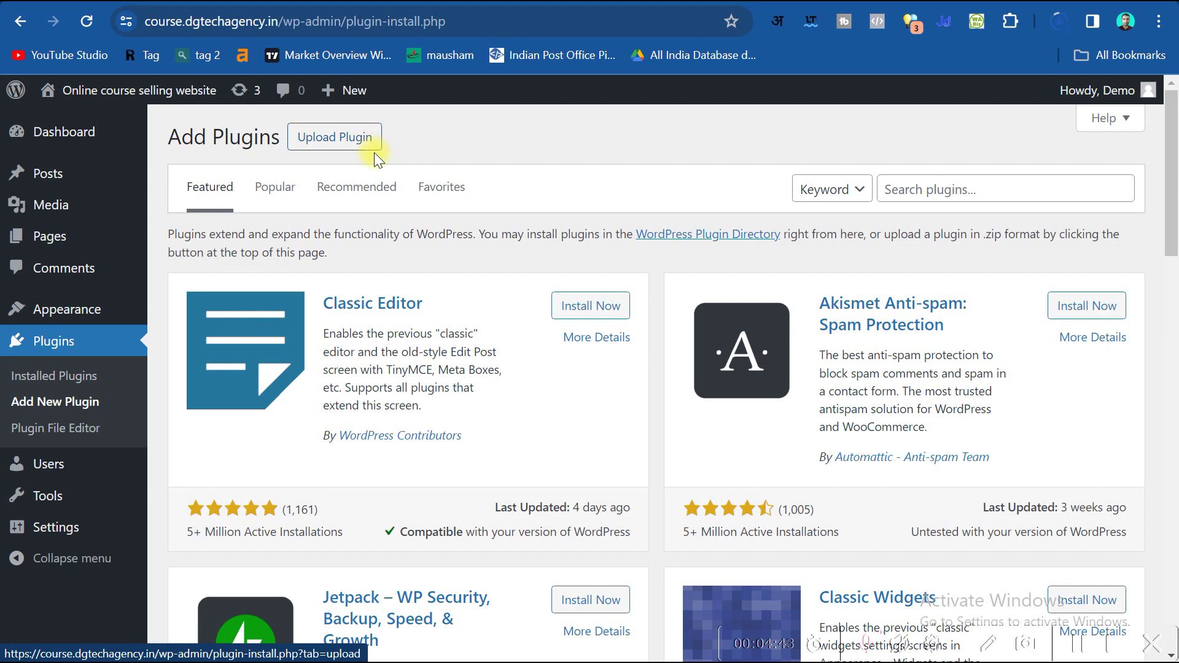
left_click(339, 142)
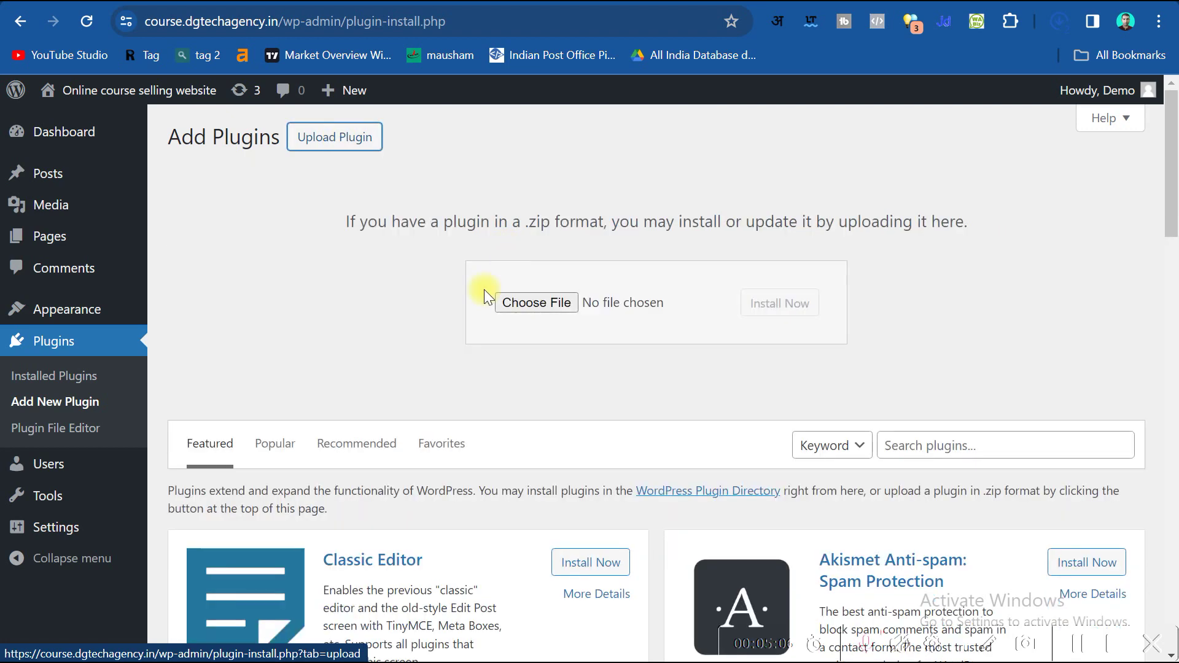
left_click(484, 289)
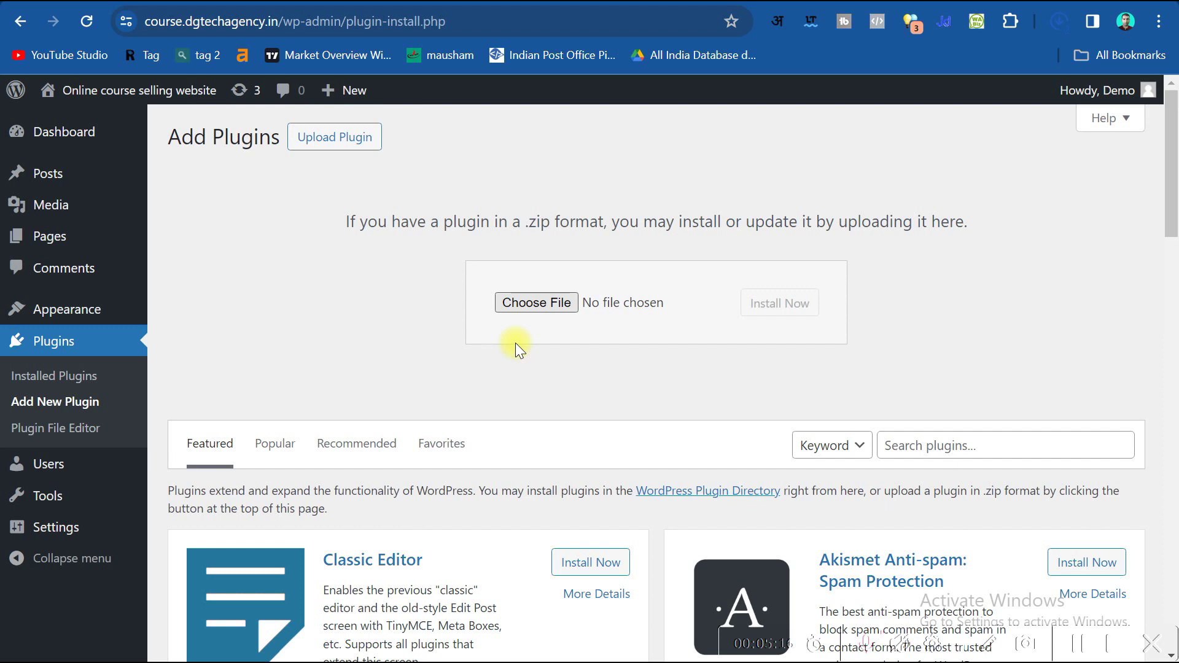
left_click(978, 599)
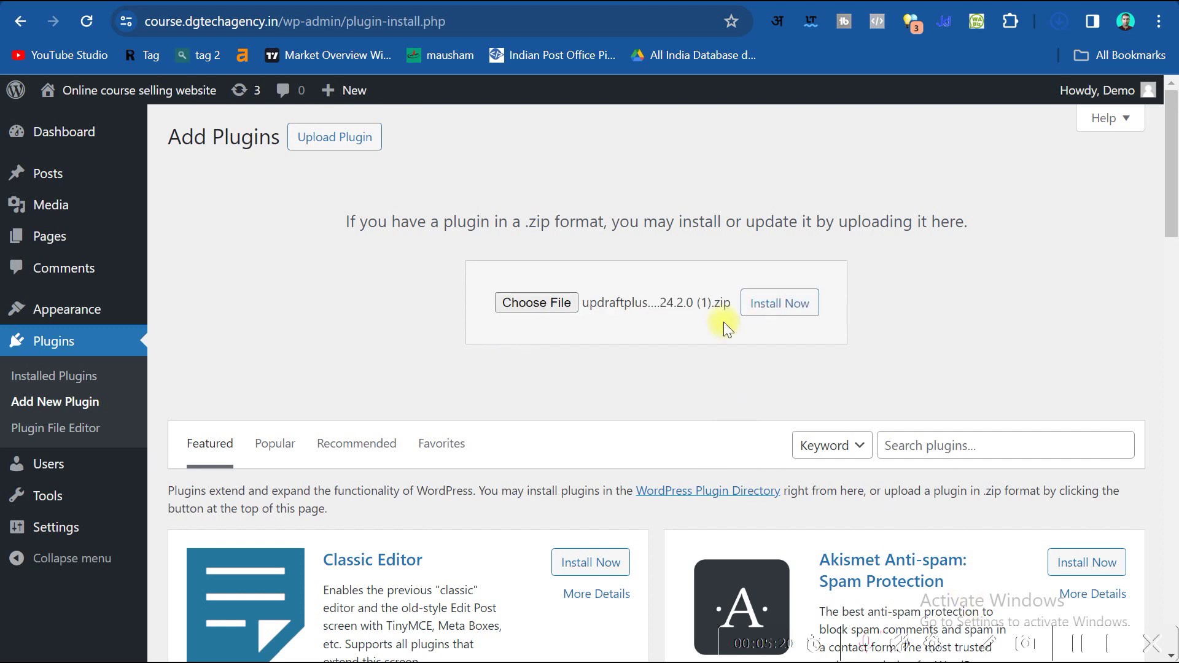
left_click(750, 316)
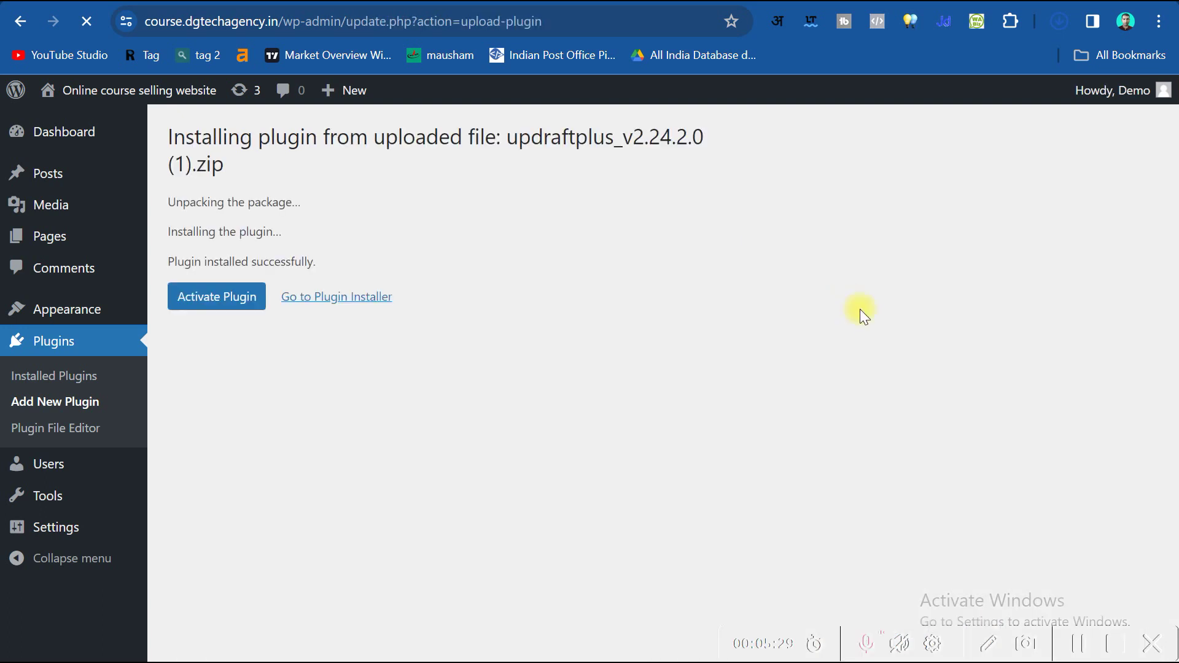
left_click(216, 297)
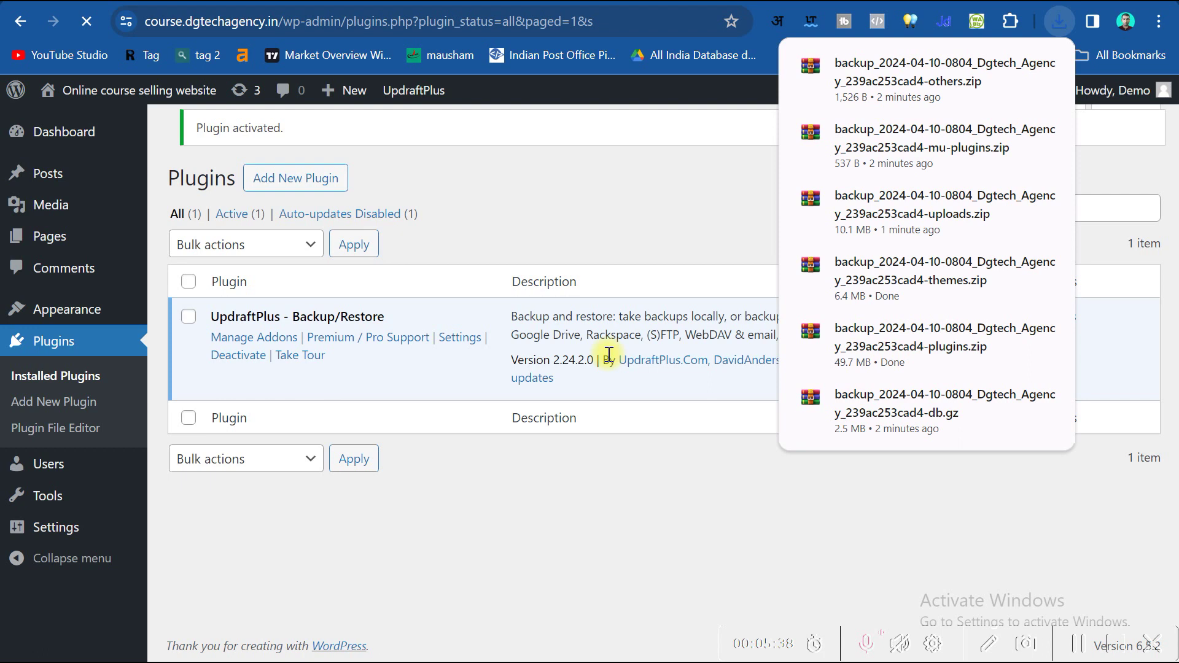
left_click(611, 162)
left_click(492, 536)
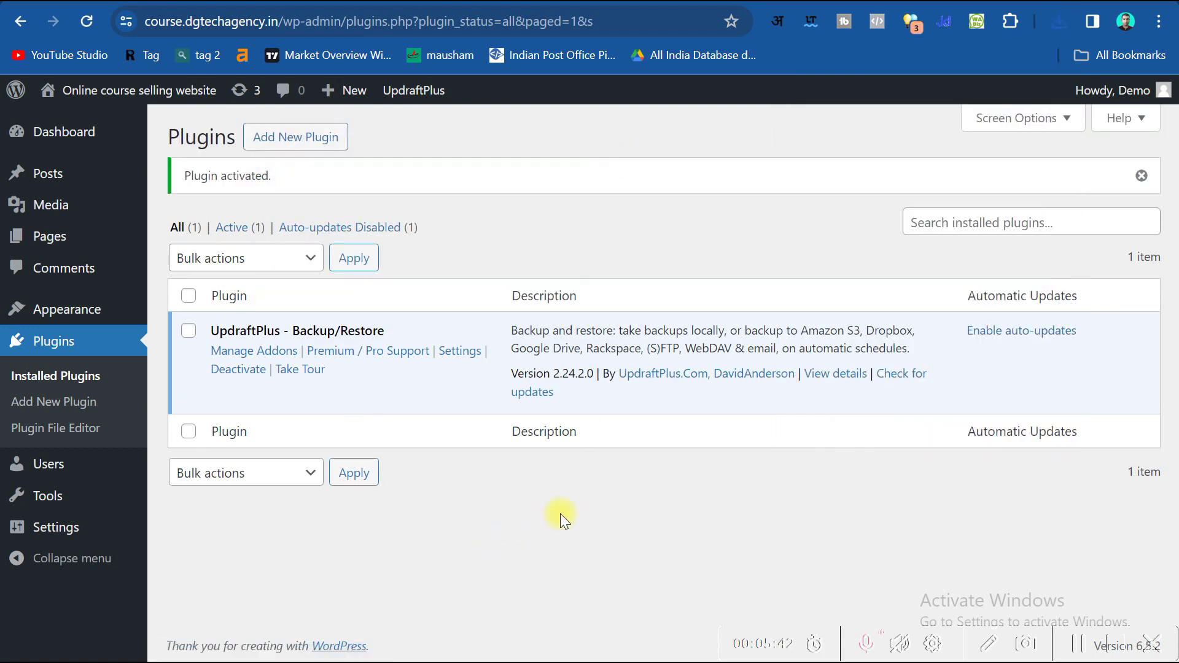
Open the UpdraftPlus backups page of the course site and reveal its upload area for existing backup files.
mouse_move(37, 527)
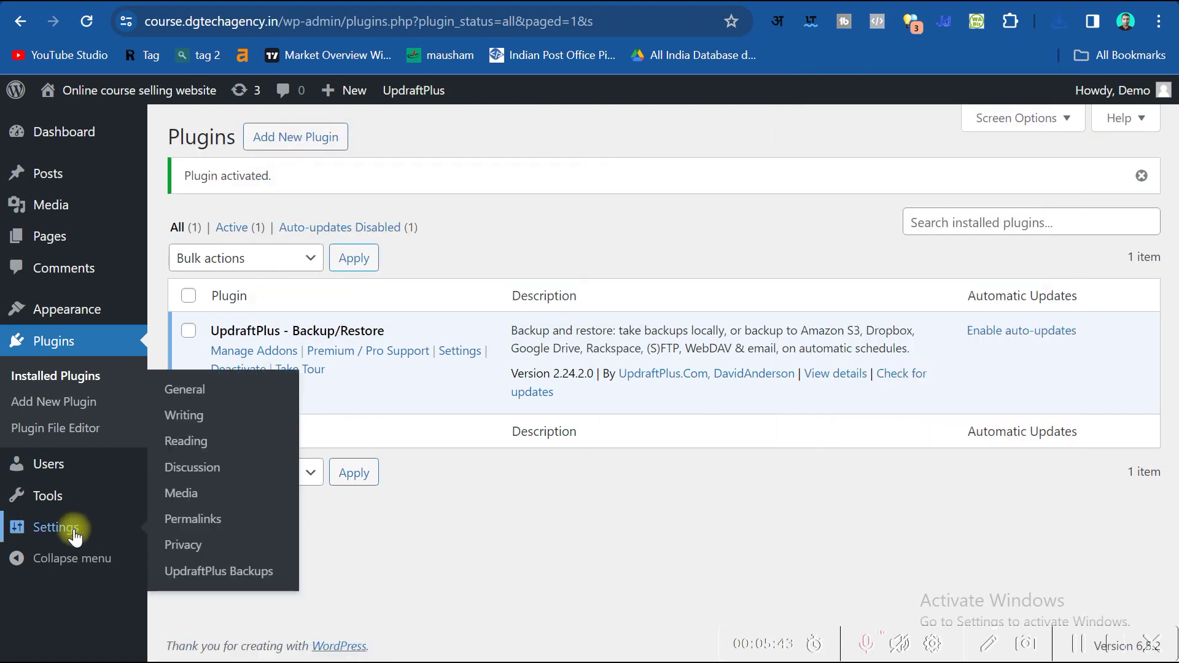
left_click(228, 571)
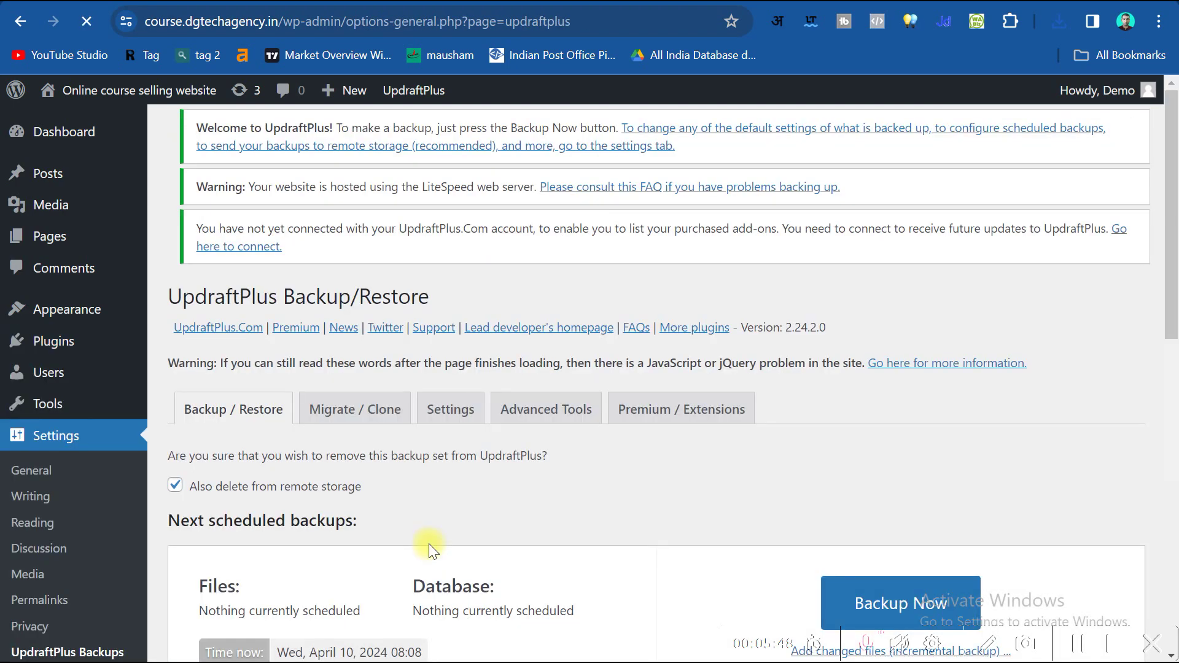
scroll(1019, 299, "down", 5)
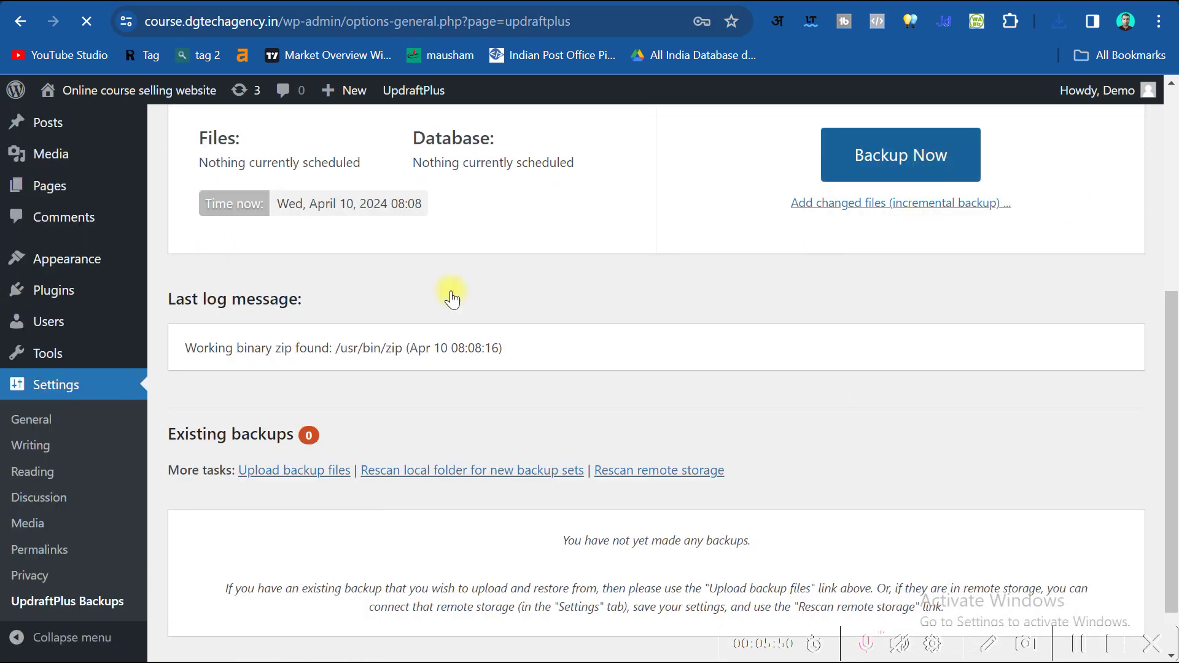
scroll(241, 440, "down", 1)
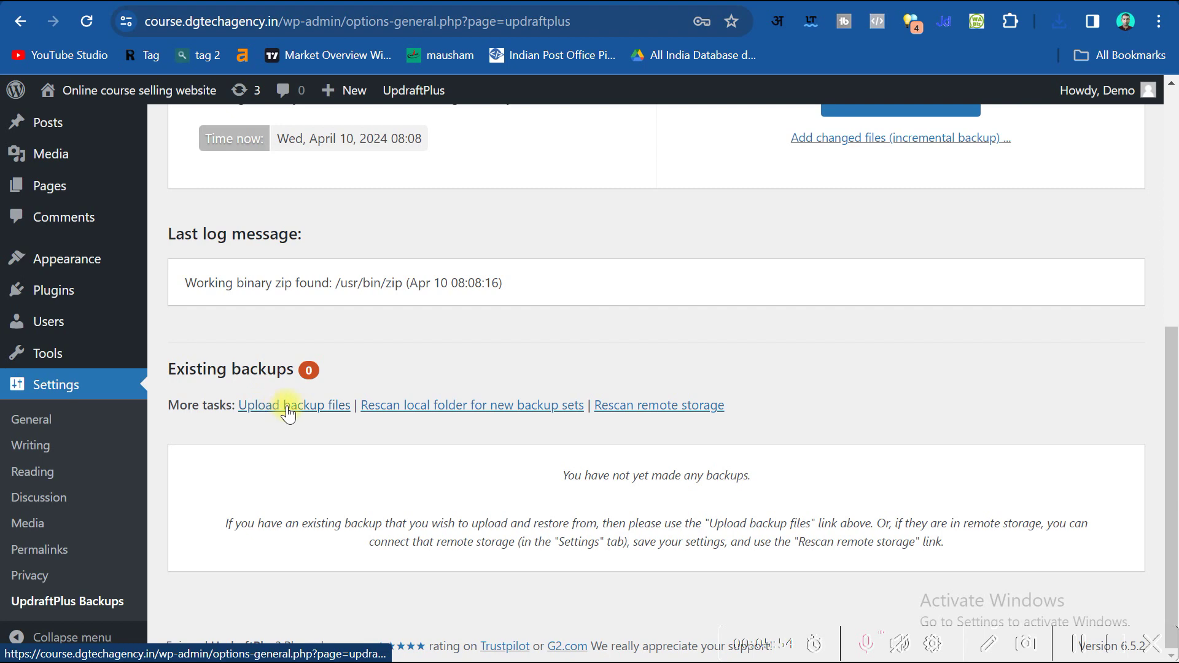
left_click(306, 406)
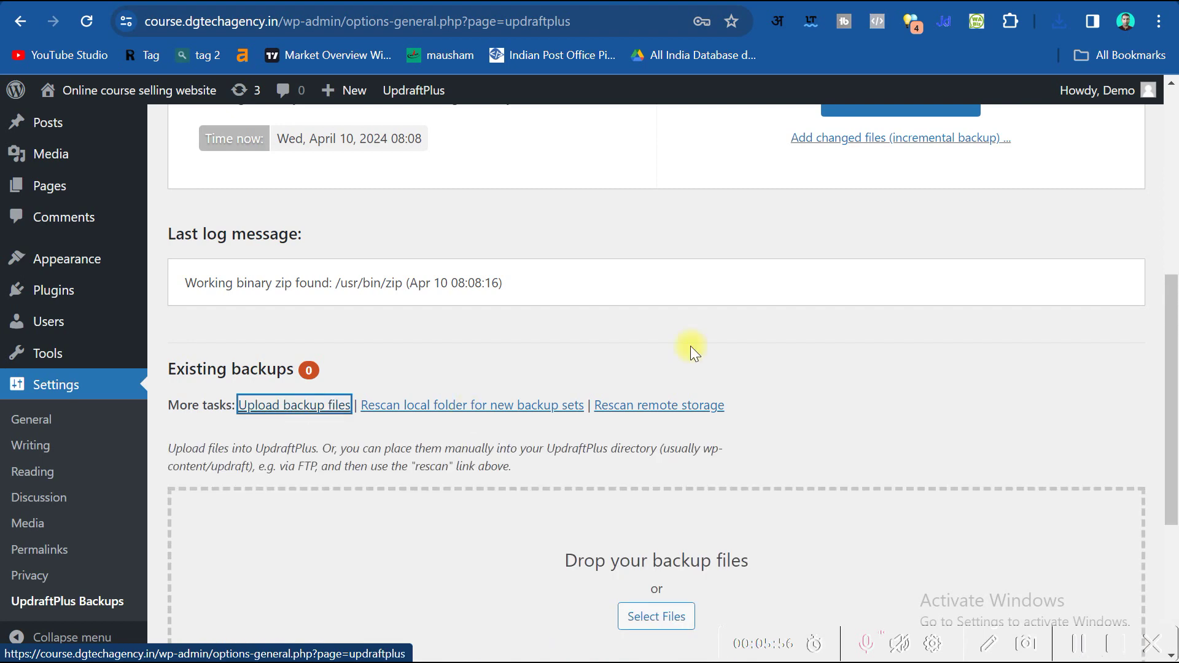
scroll(655, 356, "down", 3)
left_click(640, 432)
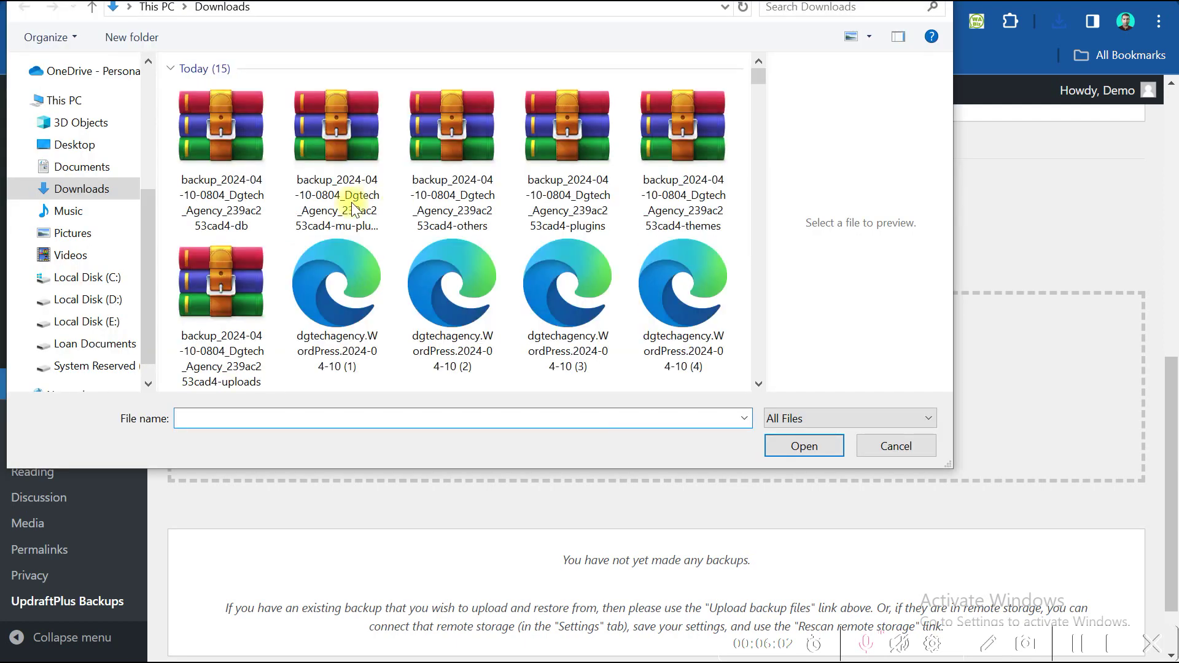
left_click(226, 143)
left_click(360, 167, "ctrl")
left_click(458, 165, "ctrl")
left_click(589, 151, "ctrl")
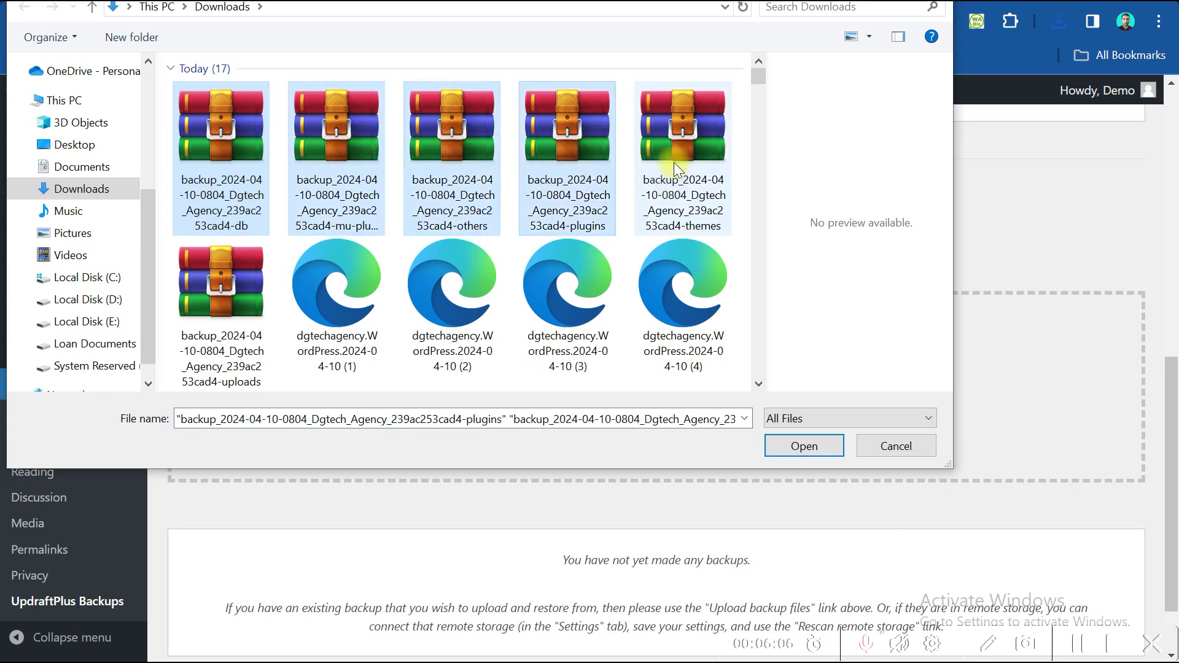
left_click(677, 138, "ctrl")
left_click(231, 268, "ctrl")
left_click(801, 448)
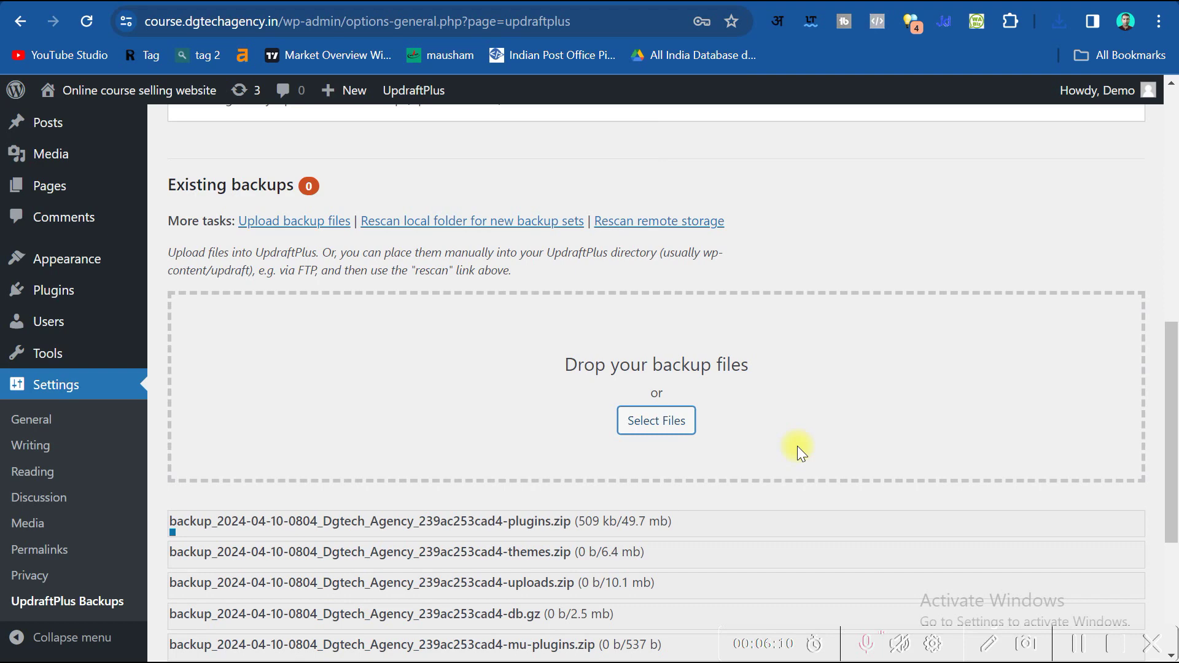
scroll(761, 435, "down", 4)
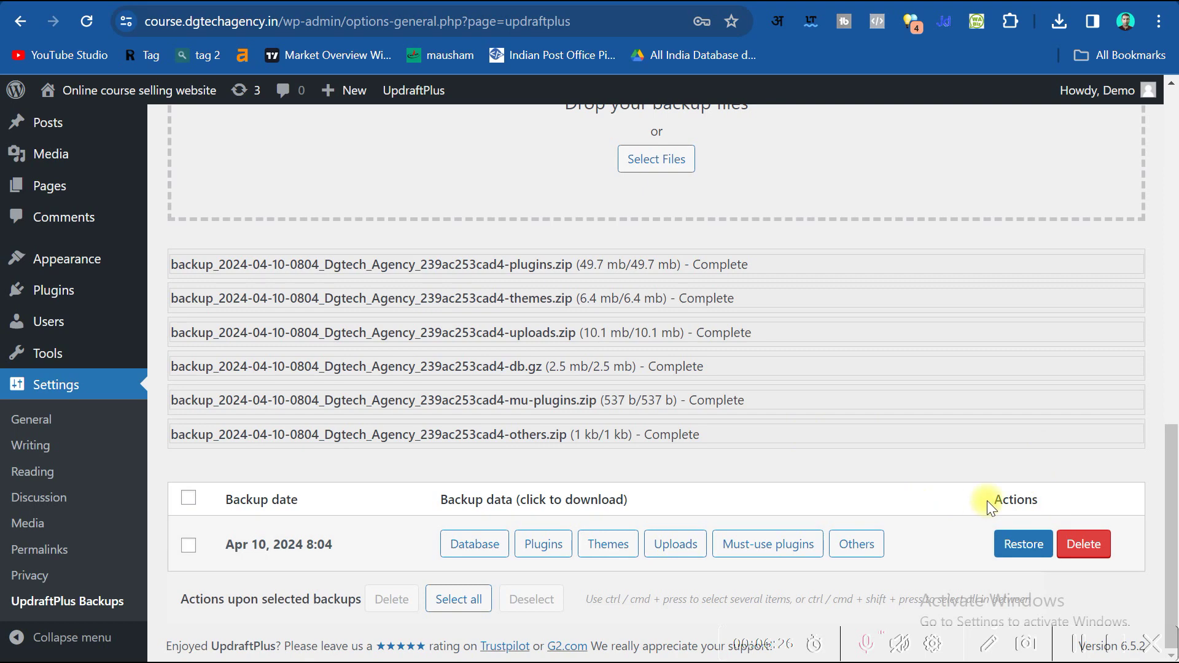
Start restoring the Apr 10, 2024 8:04 backup and select plugins, themes, uploads, must-use plugins, others and database as components.
left_click(1023, 546)
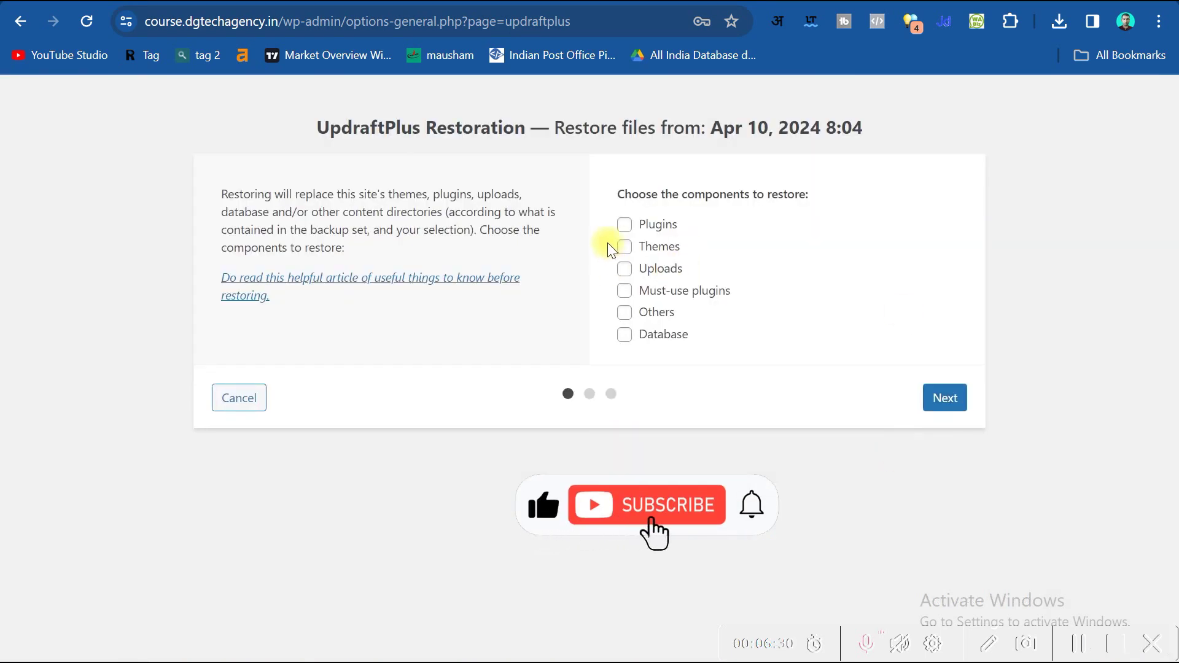
left_click(624, 224)
left_click(624, 247)
left_click(624, 269)
left_click(624, 290)
left_click(624, 312)
left_click(624, 334)
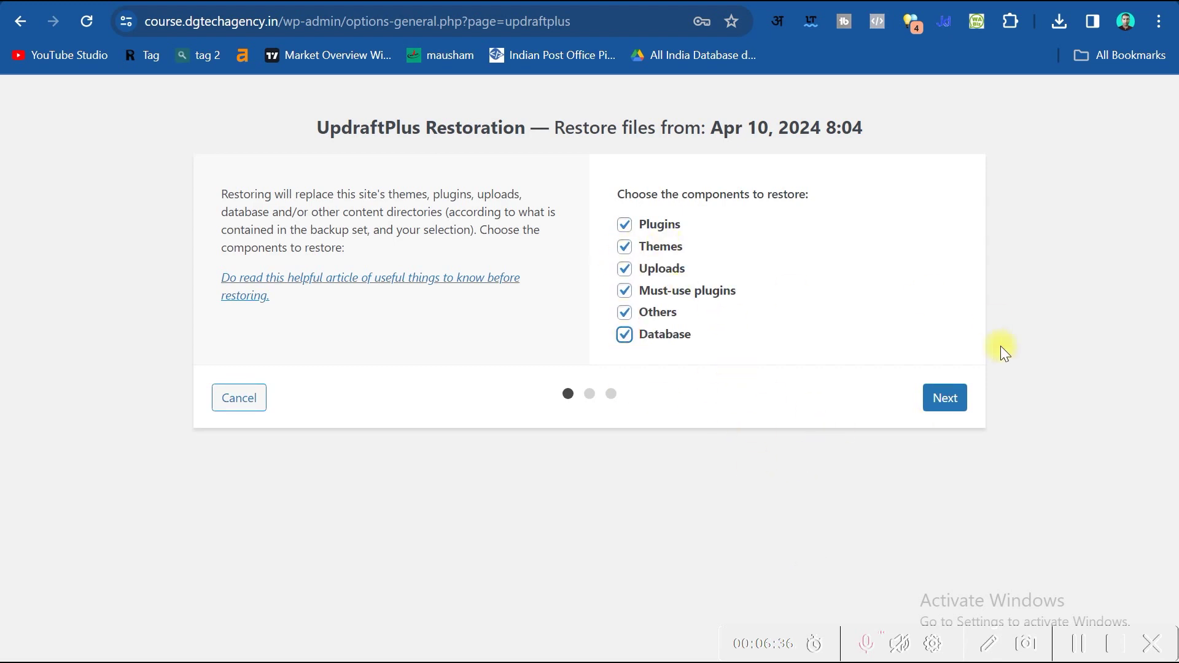
Prepare the chosen backup components, run the restoration on the course site and return to the UpdraftPlus configuration.
left_click(946, 398)
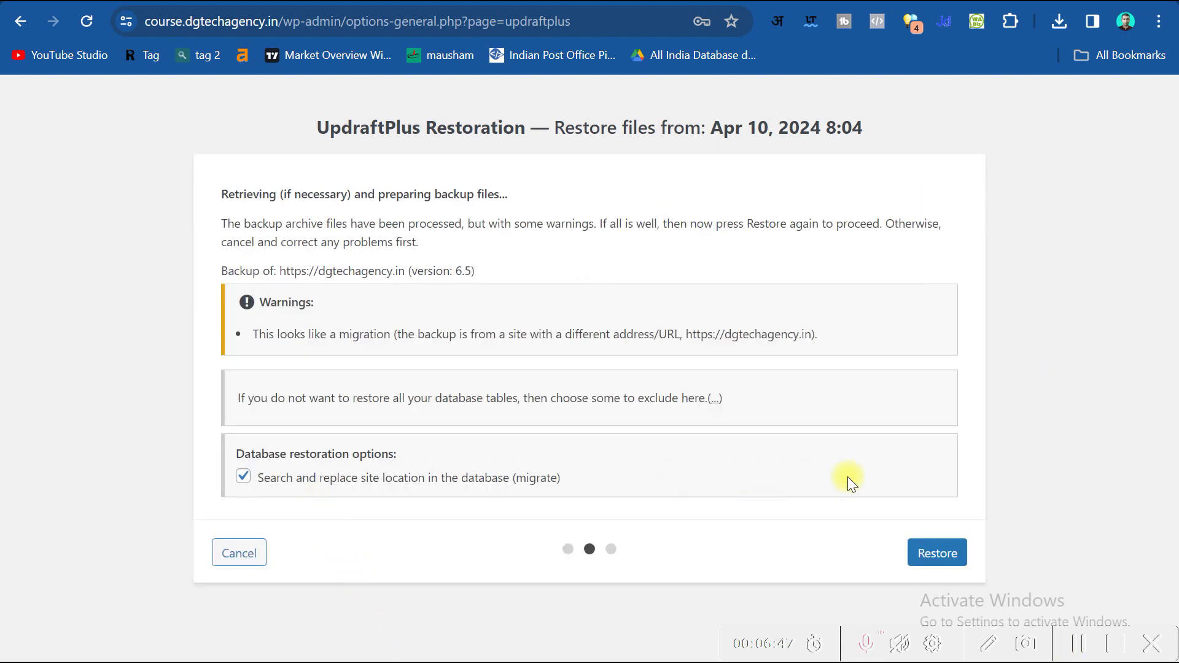
left_click(939, 553)
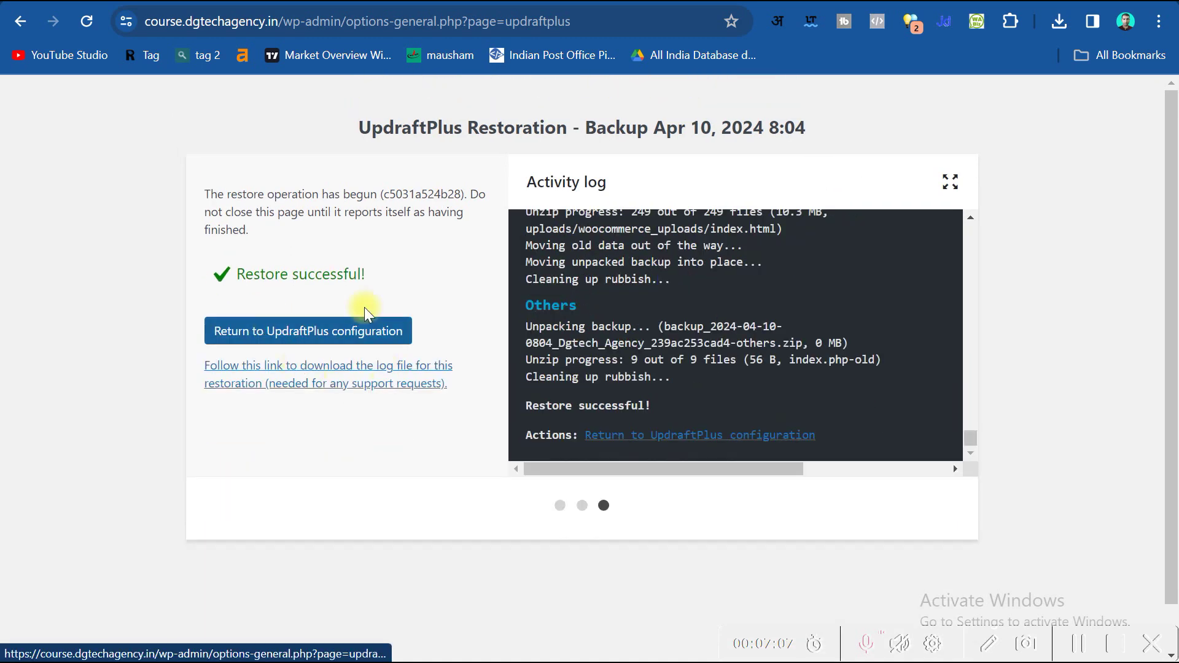
left_click(291, 344)
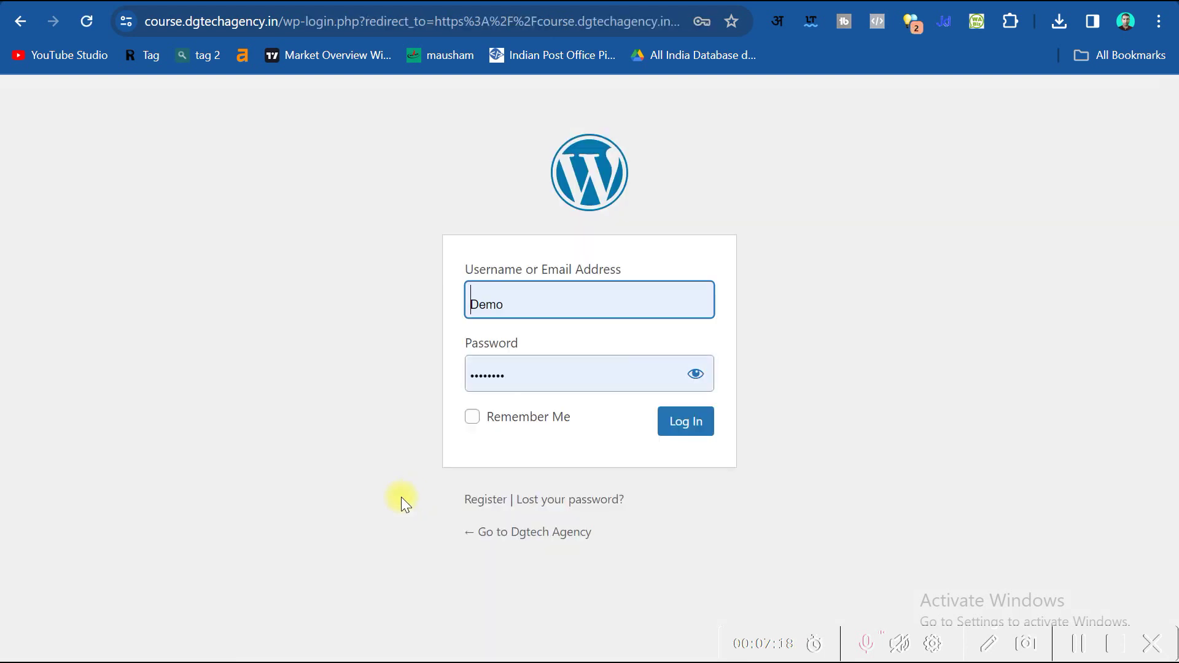
left_click(519, 304)
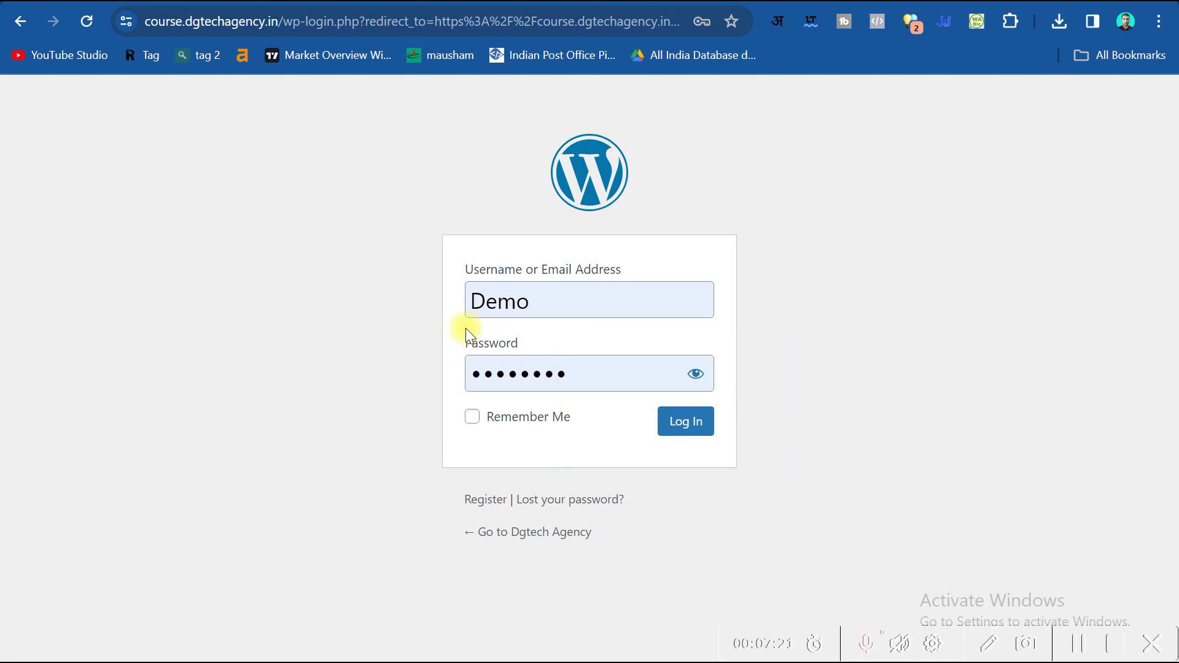
left_click(505, 376)
left_click(372, 378)
left_click(555, 301)
left_click(479, 370)
left_click(330, 371)
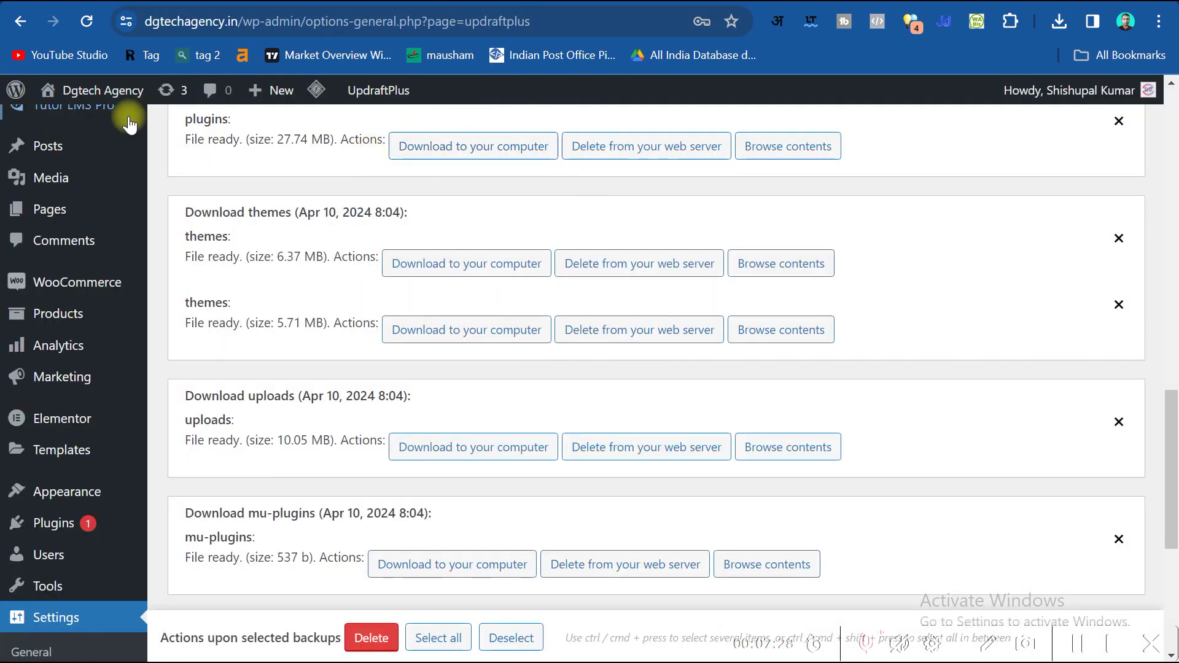
scroll(633, 337, "up", 15)
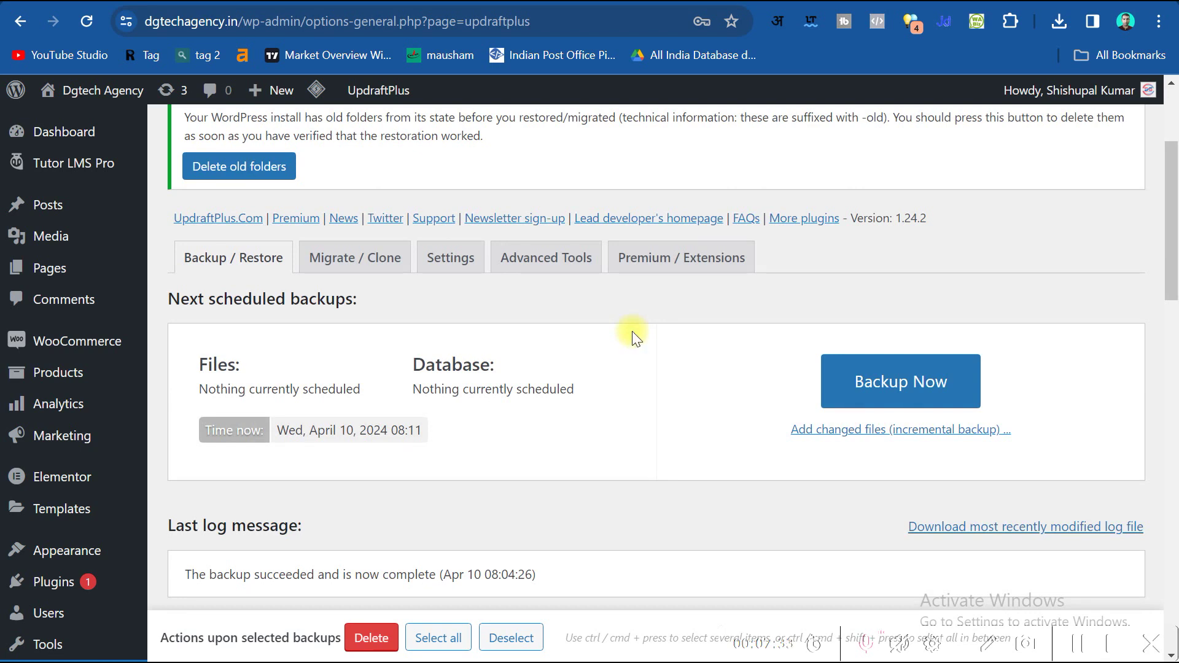
Log out of the dgtechagency.in dashboard and copy its login username into the course site's login form, replacing the existing username.
mouse_move(1142, 92)
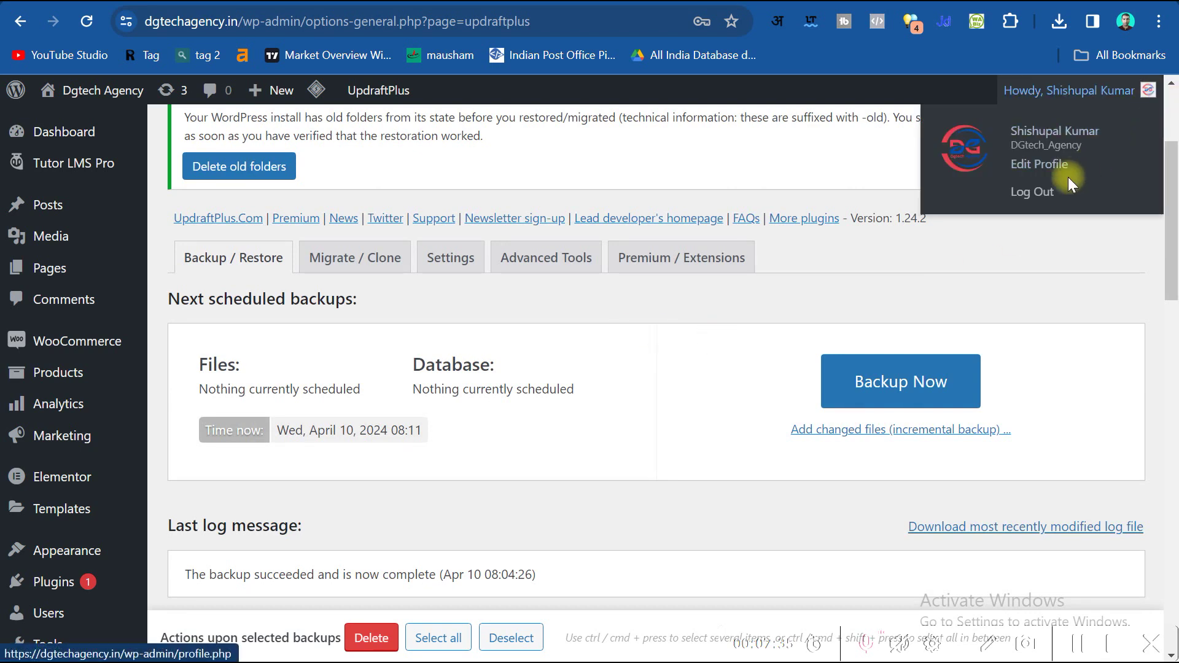
left_click(1031, 195)
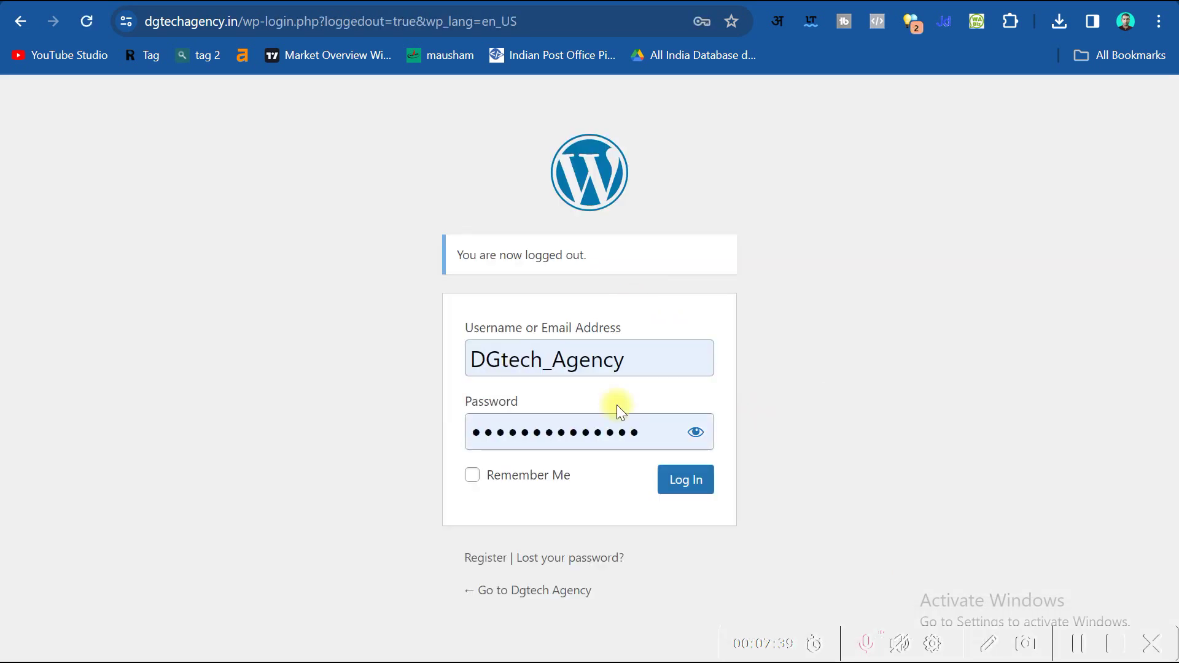
double_click(575, 361)
key("ctrl+c")
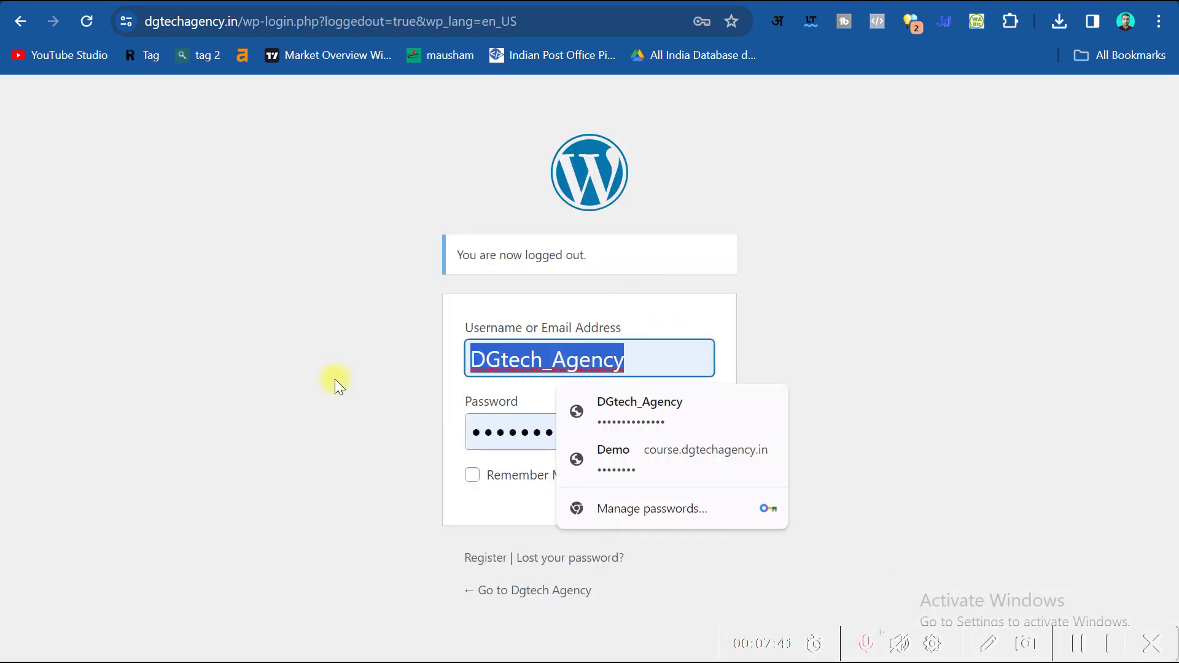
left_click(338, 381)
left_click(85, 3)
double_click(555, 299)
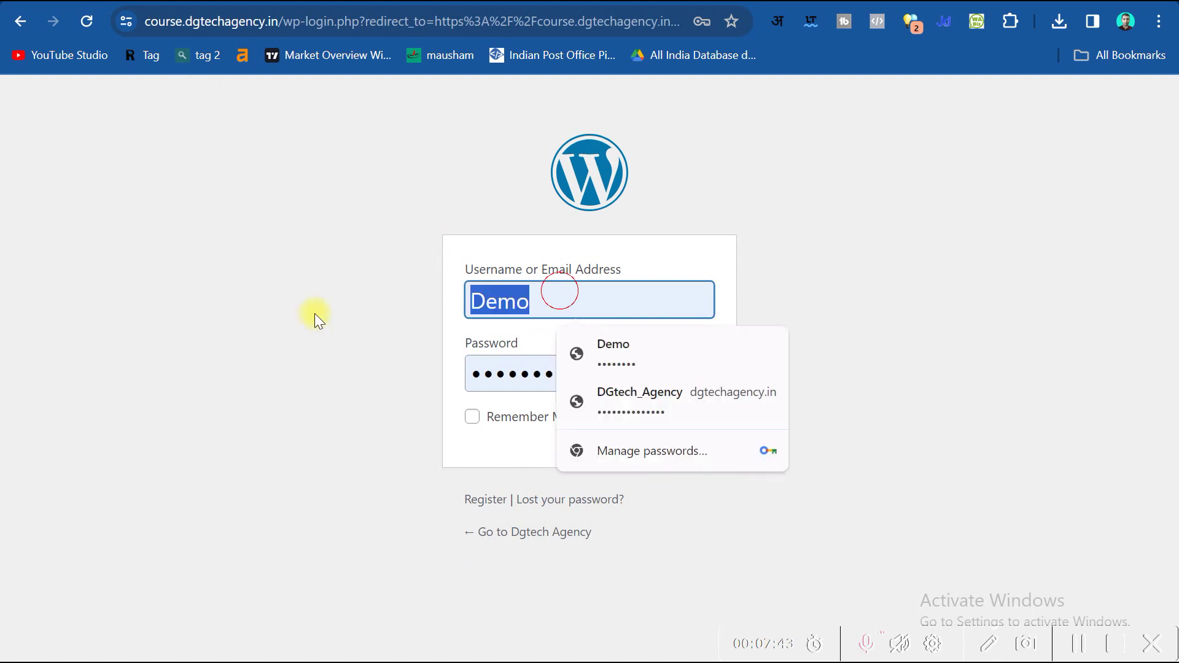
key("ctrl+v")
left_click(278, 322)
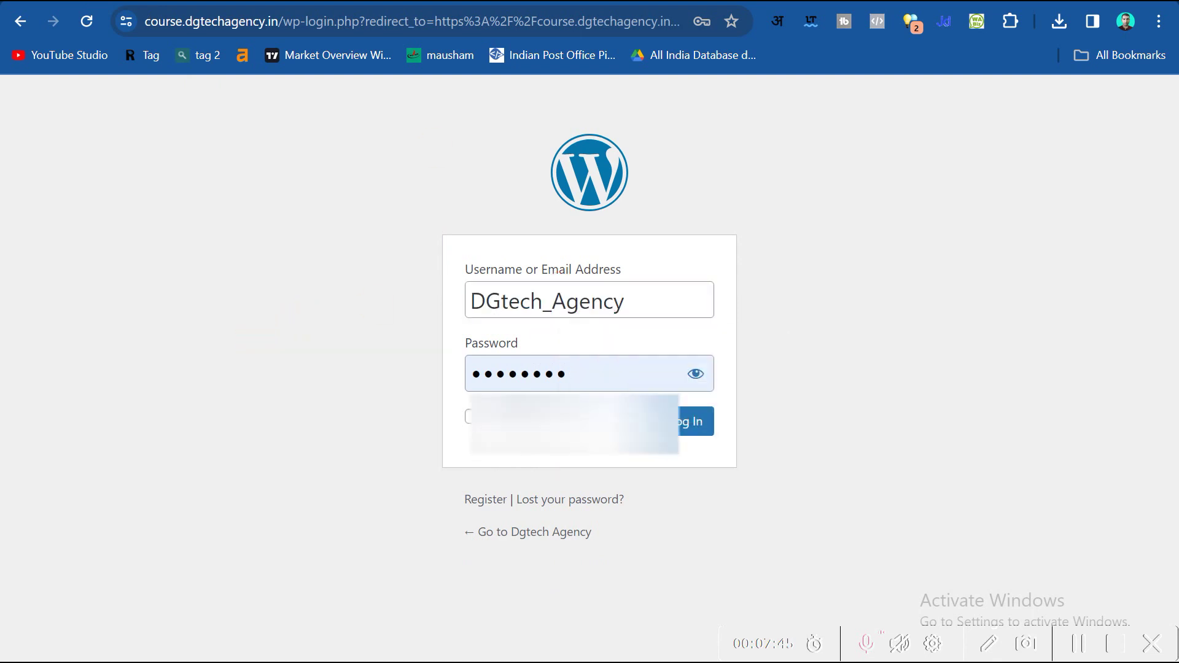
Copy the account password from the dgtechagency.in login form into the course site's password field and log in.
left_click(430, 3)
left_click(703, 433)
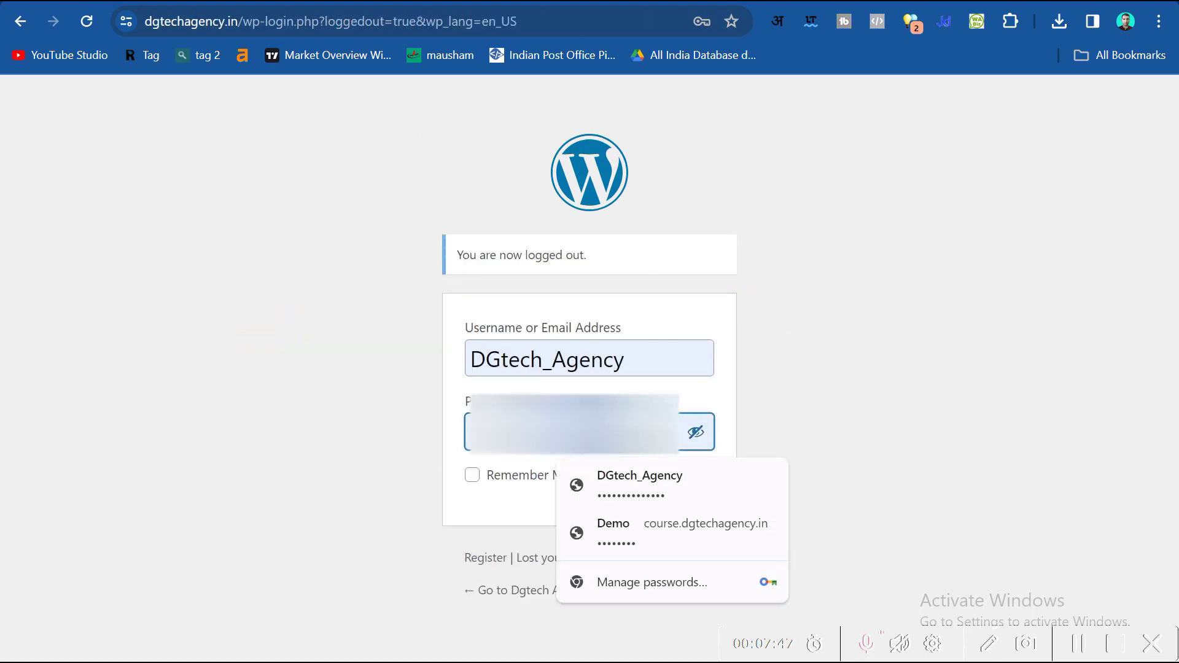
left_click(172, 335)
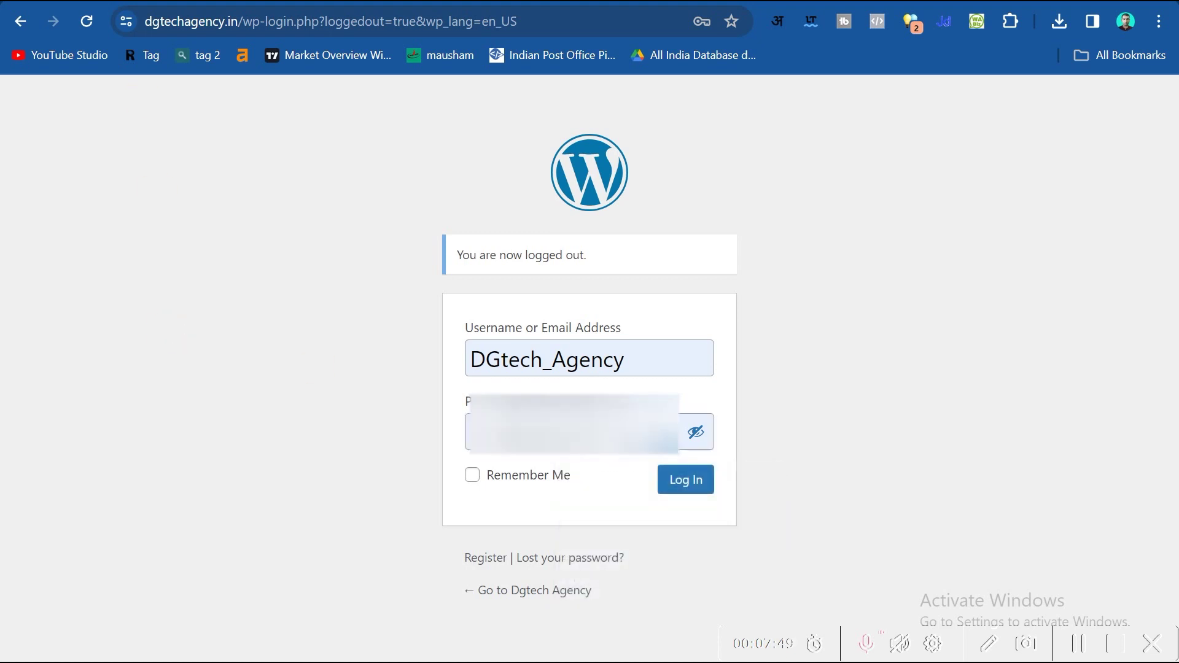
left_click(85, 3)
double_click(564, 374)
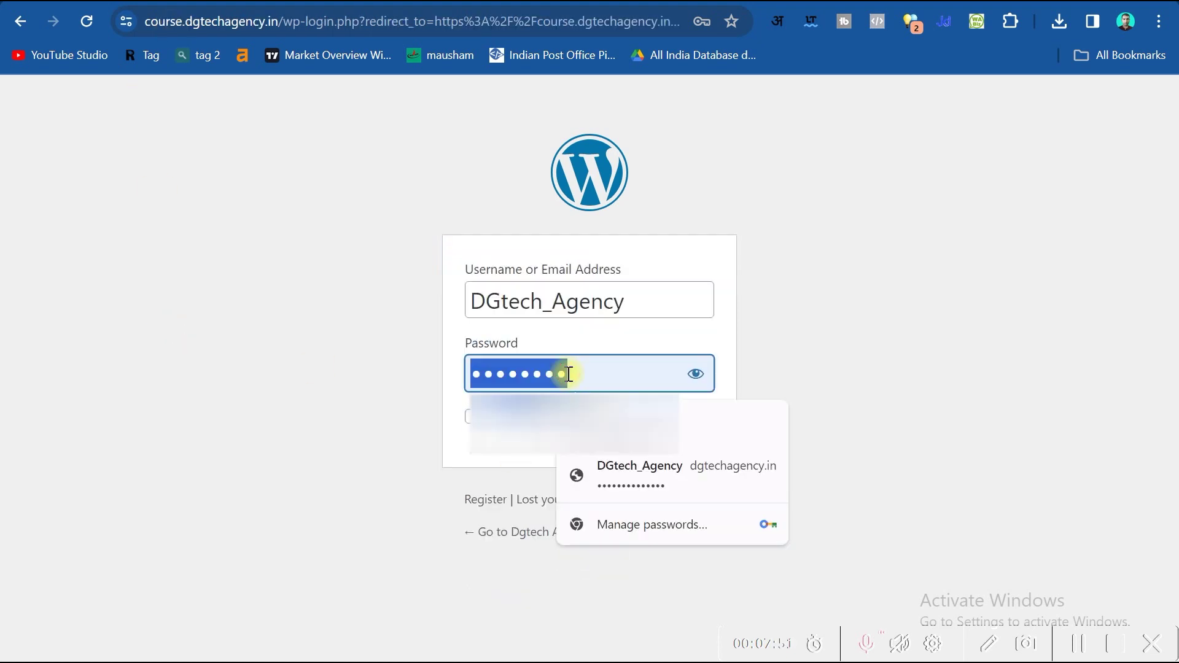
key("ctrl+v")
left_click(696, 421)
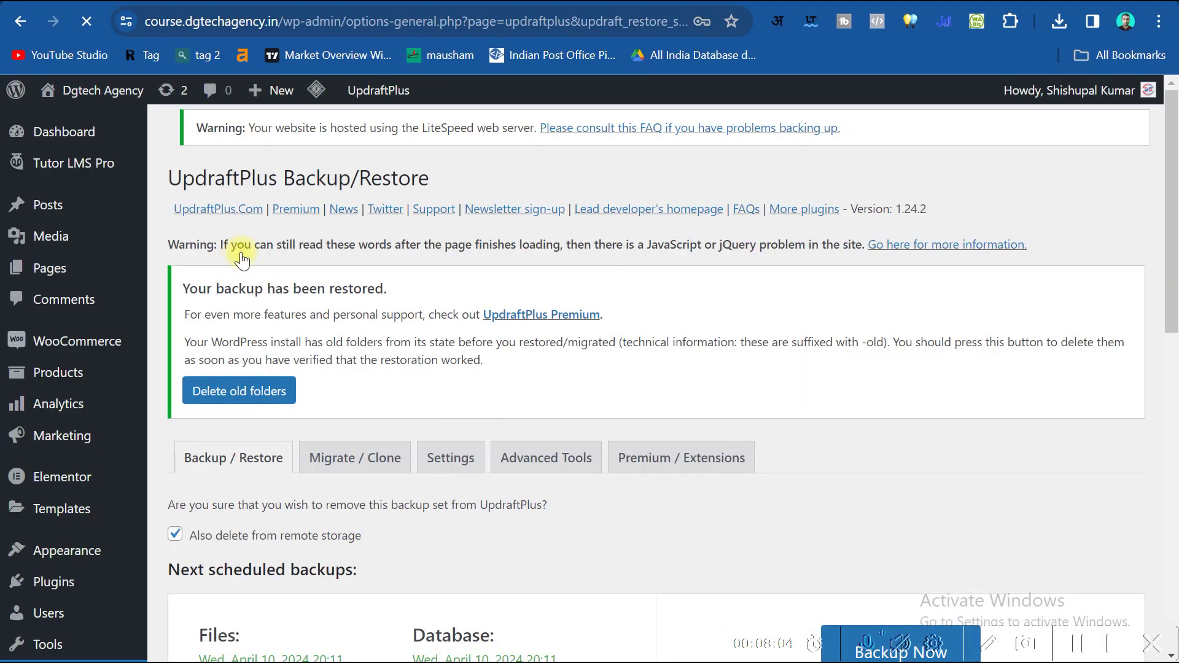
Review the course site's UpdraftPlus page and open the front end of course.dgtechagency.in.
scroll(337, 289, "down", 6)
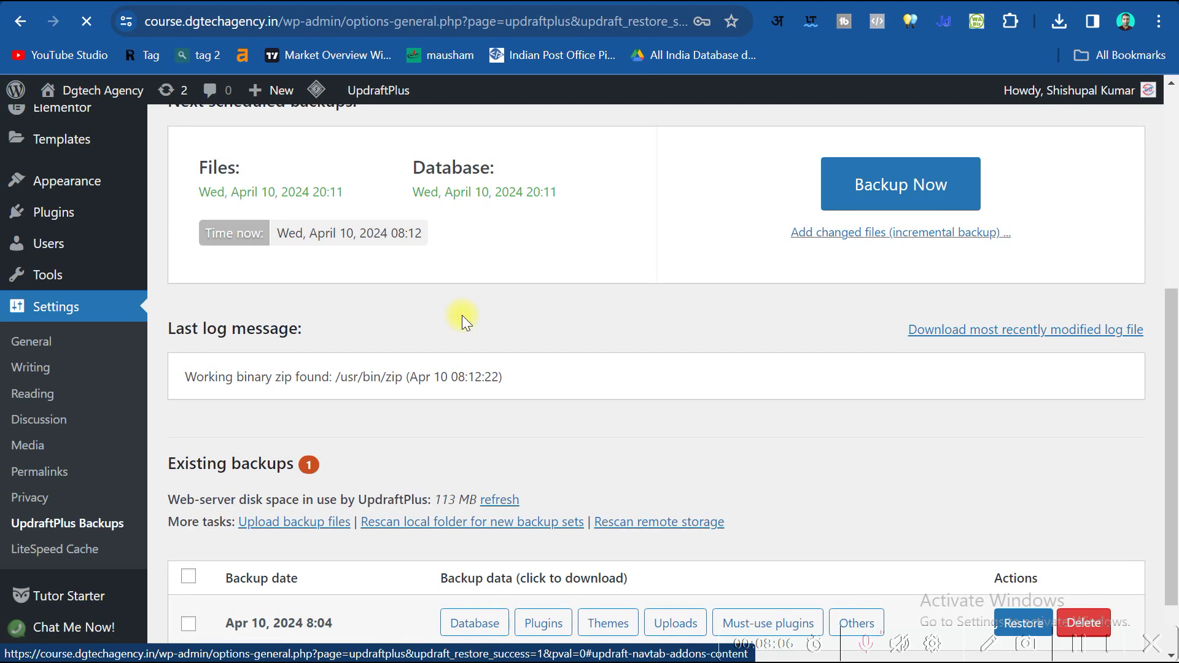
scroll(465, 315, "up", 6)
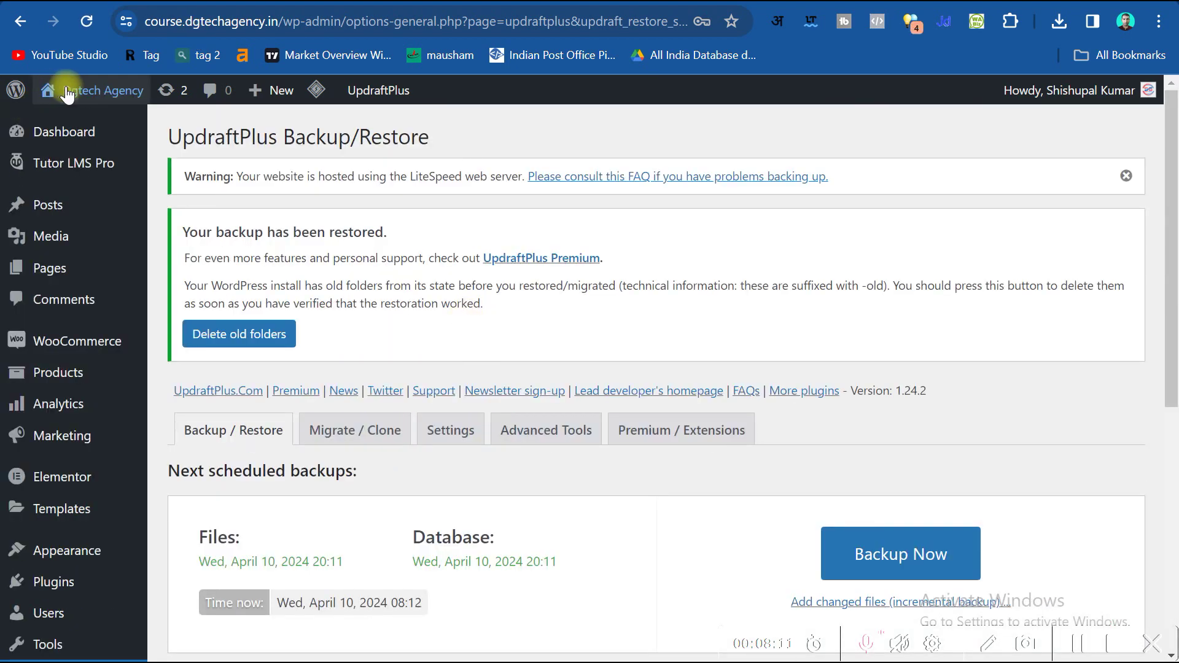
left_click(66, 115)
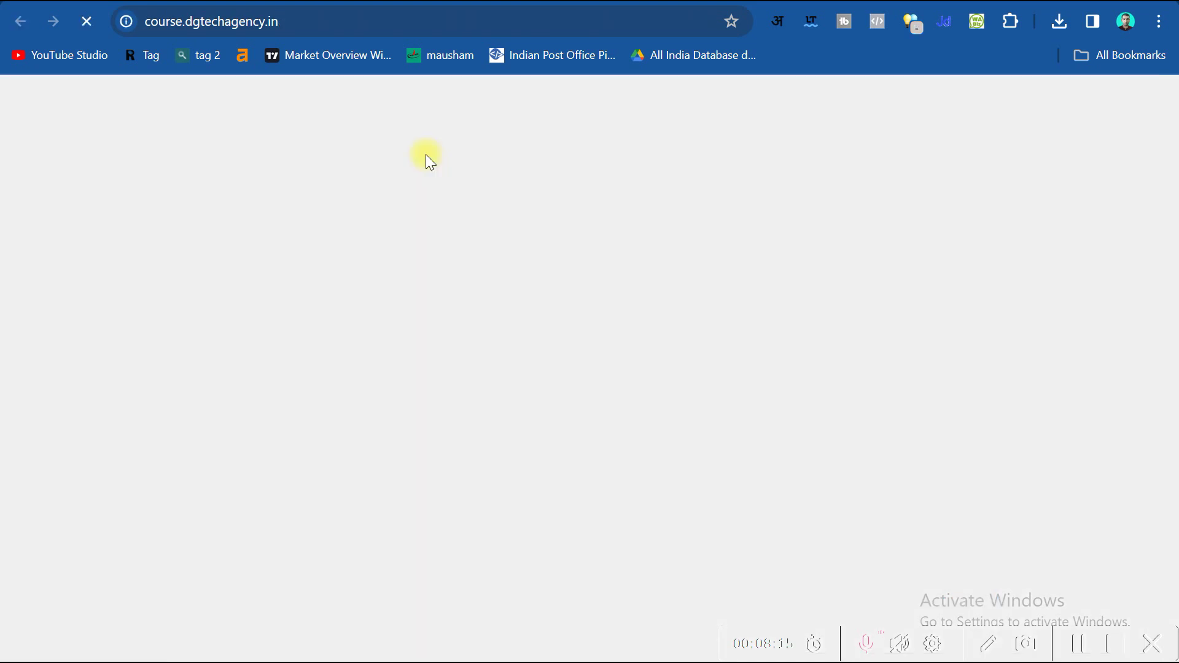